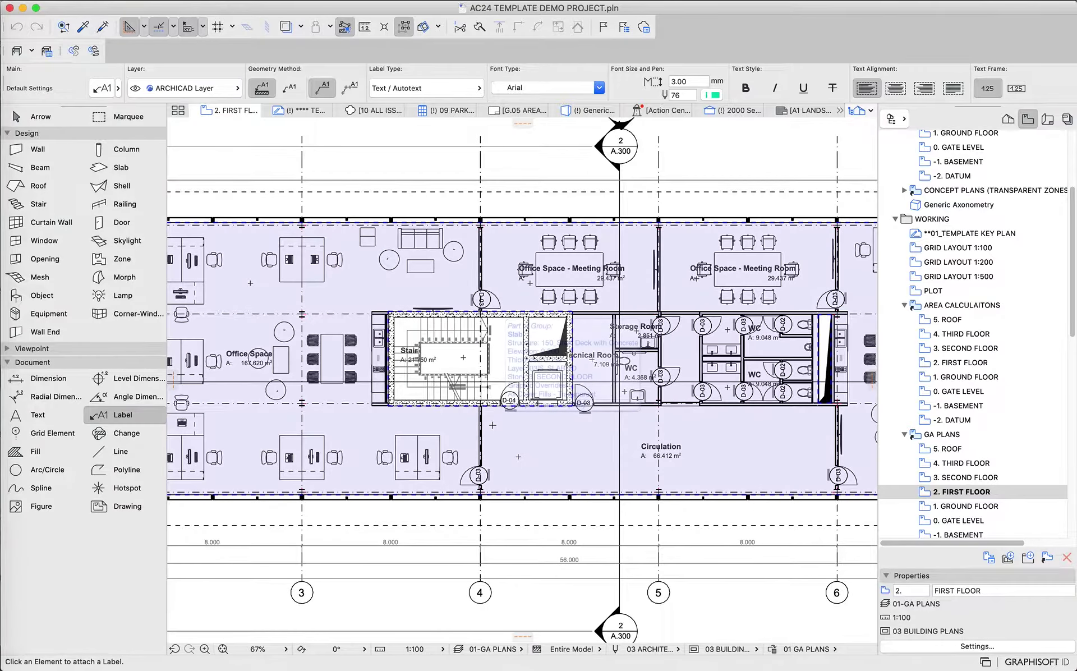
Step: Examine door D-04's dimension marker types and the marker's geometry, content, rating and text style settings, discarding any changes
scroll(492, 424, up, 4)
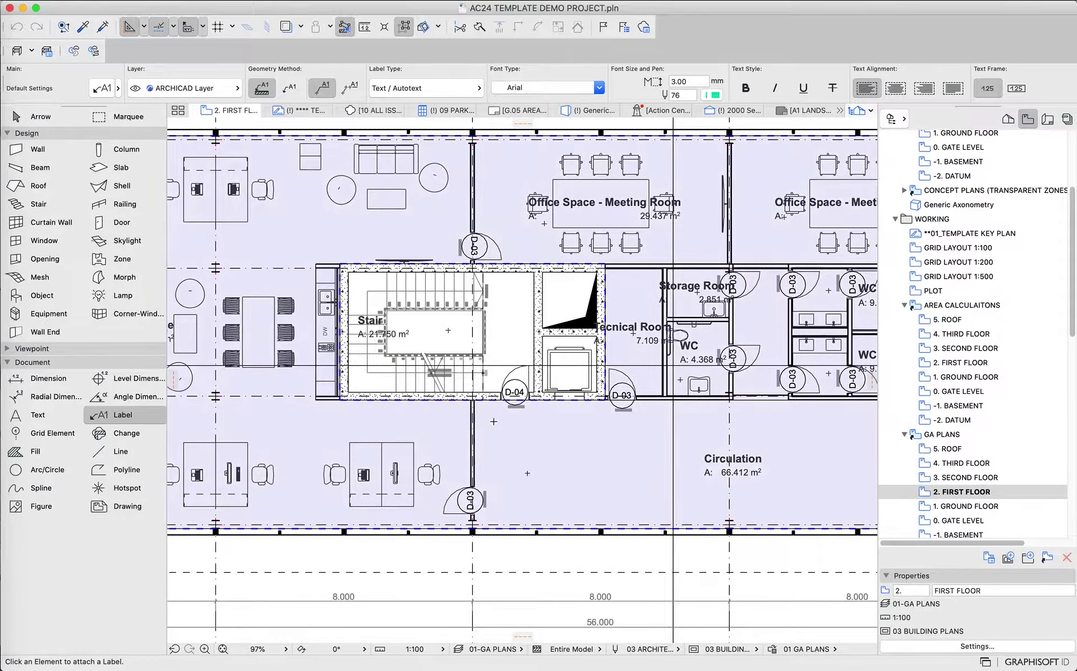
scroll(509, 406, up, 8)
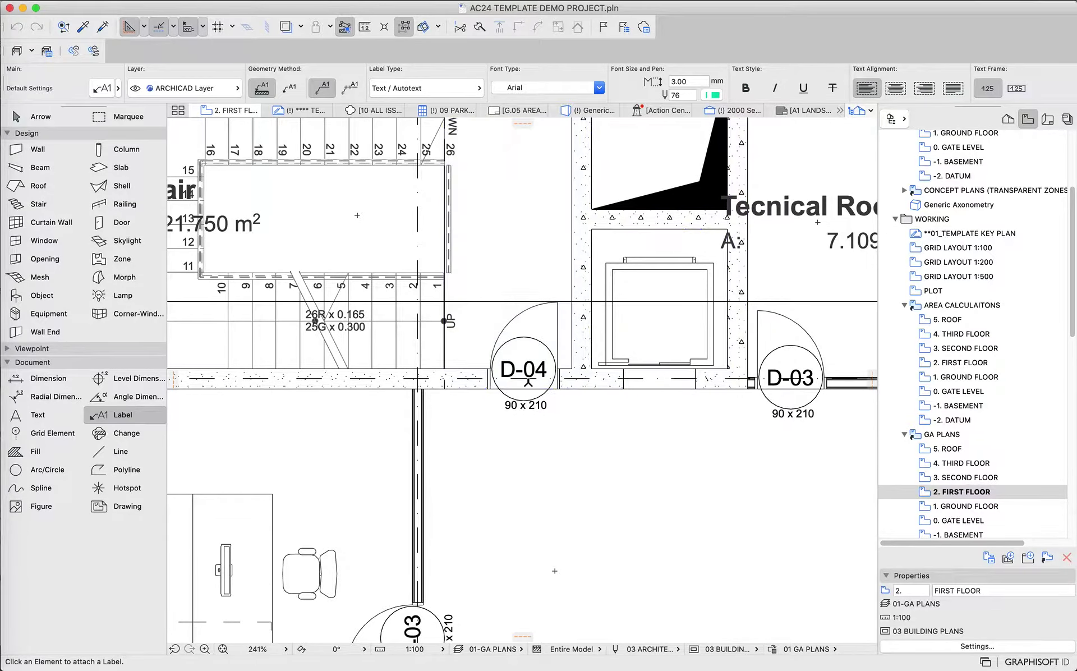
shift+click(559, 303)
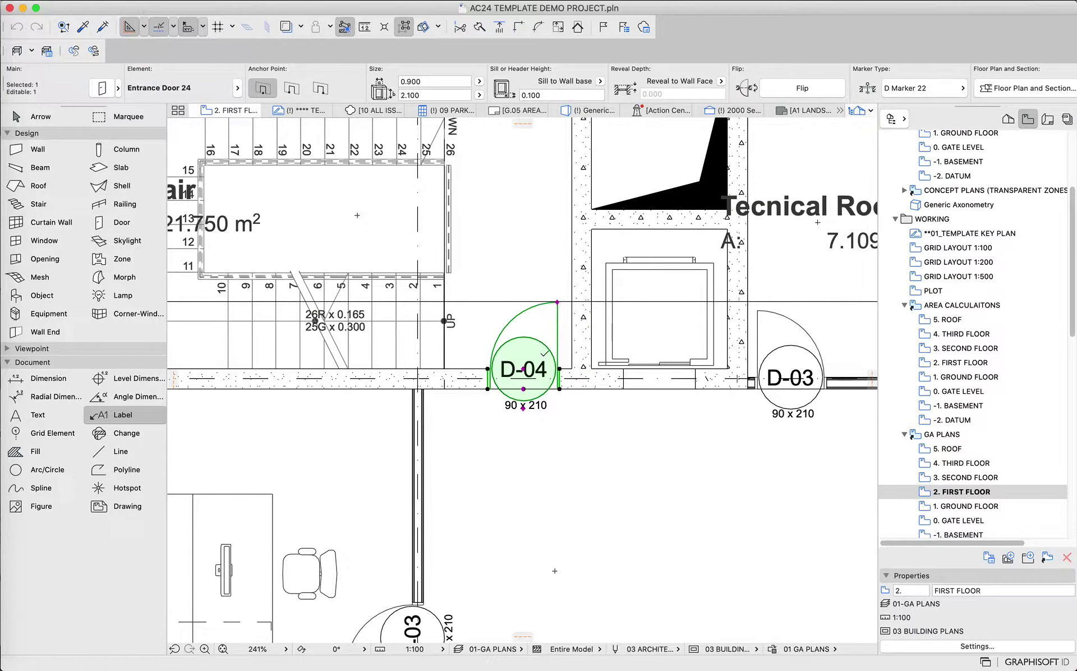
key(super+t)
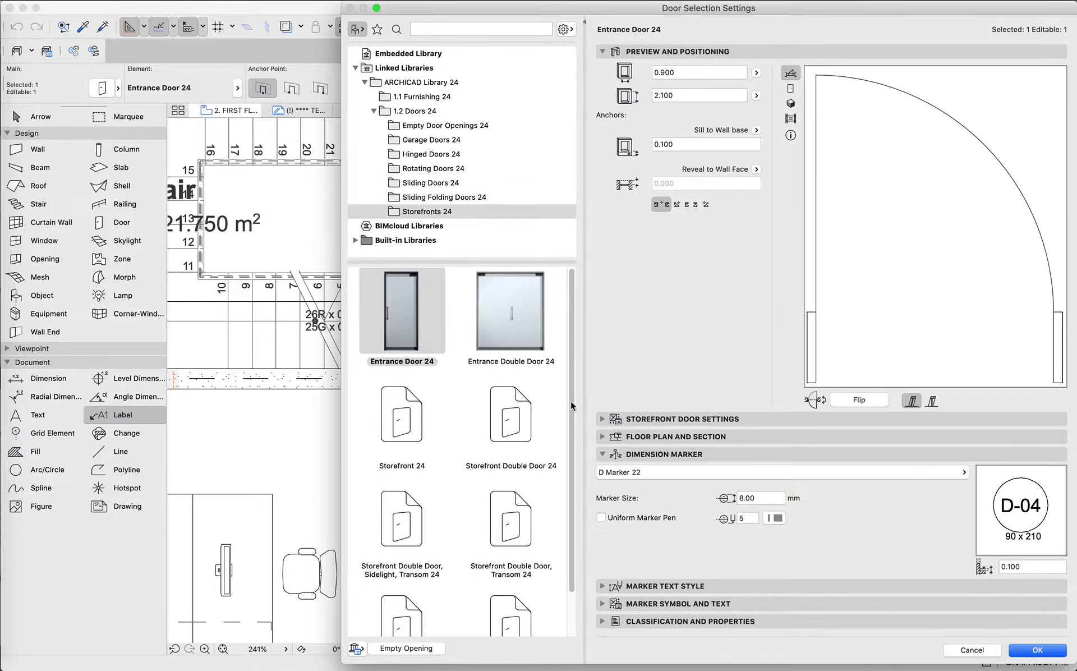
click(699, 474)
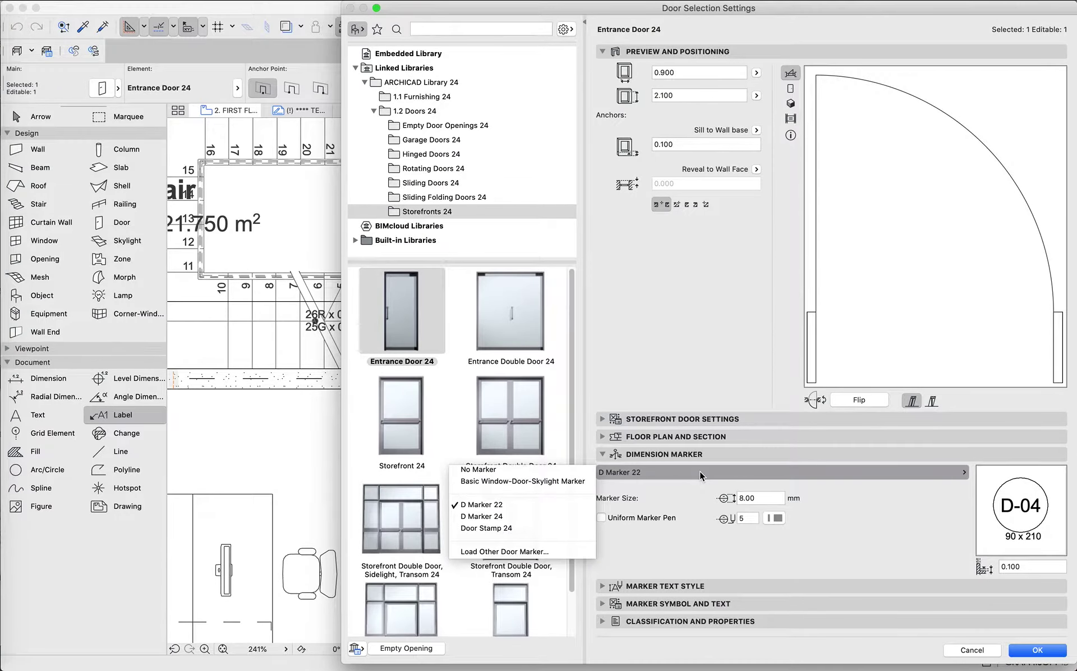
click(567, 517)
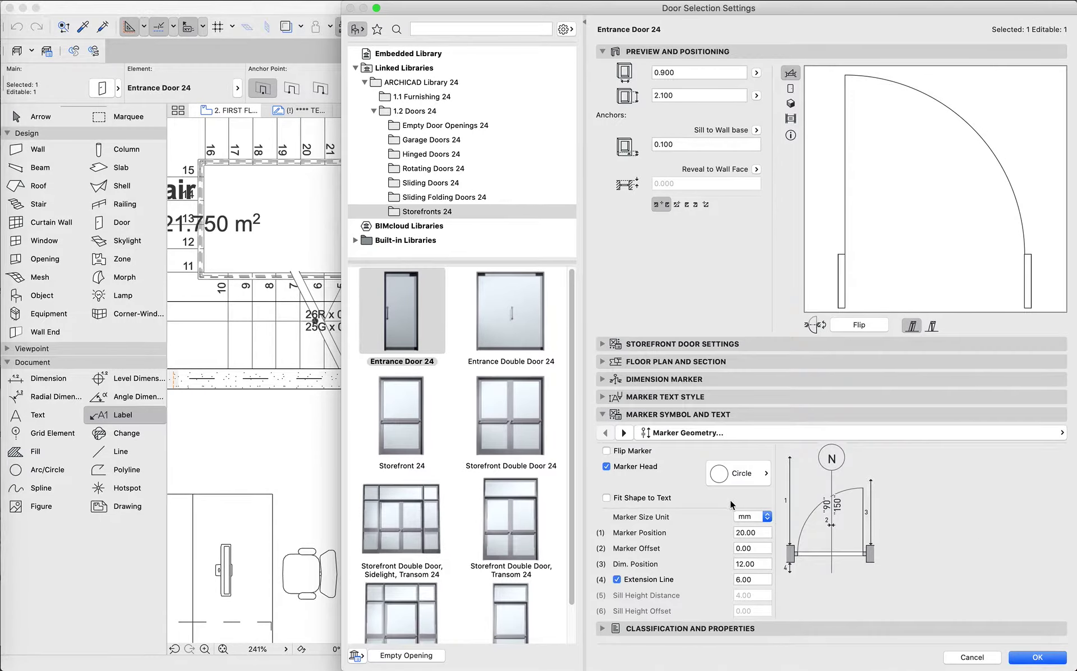
click(622, 438)
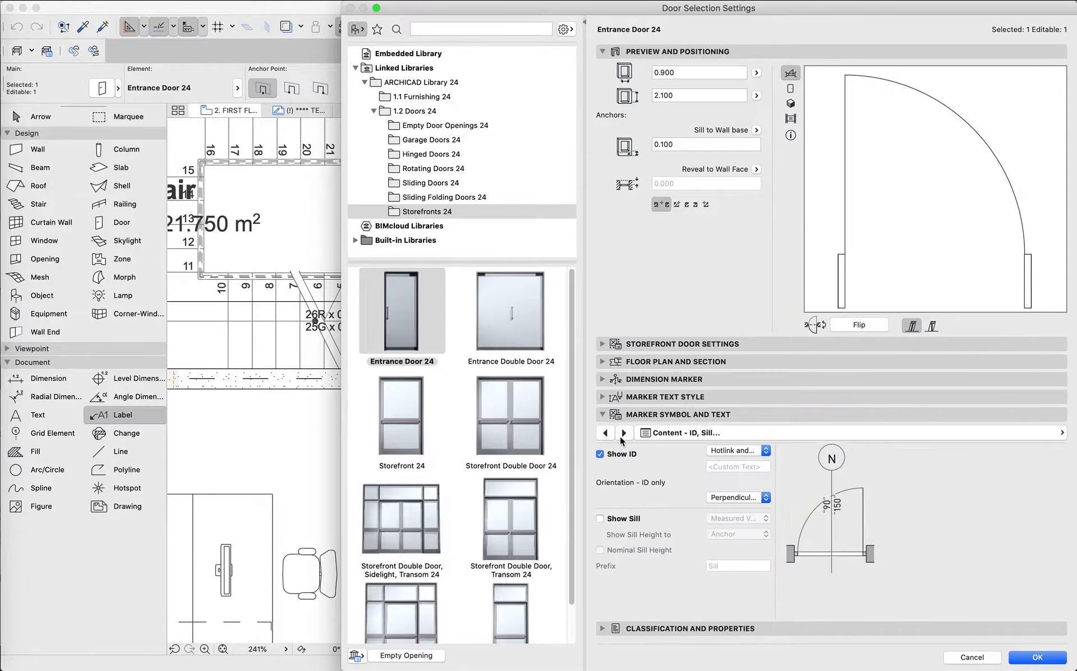
click(623, 433)
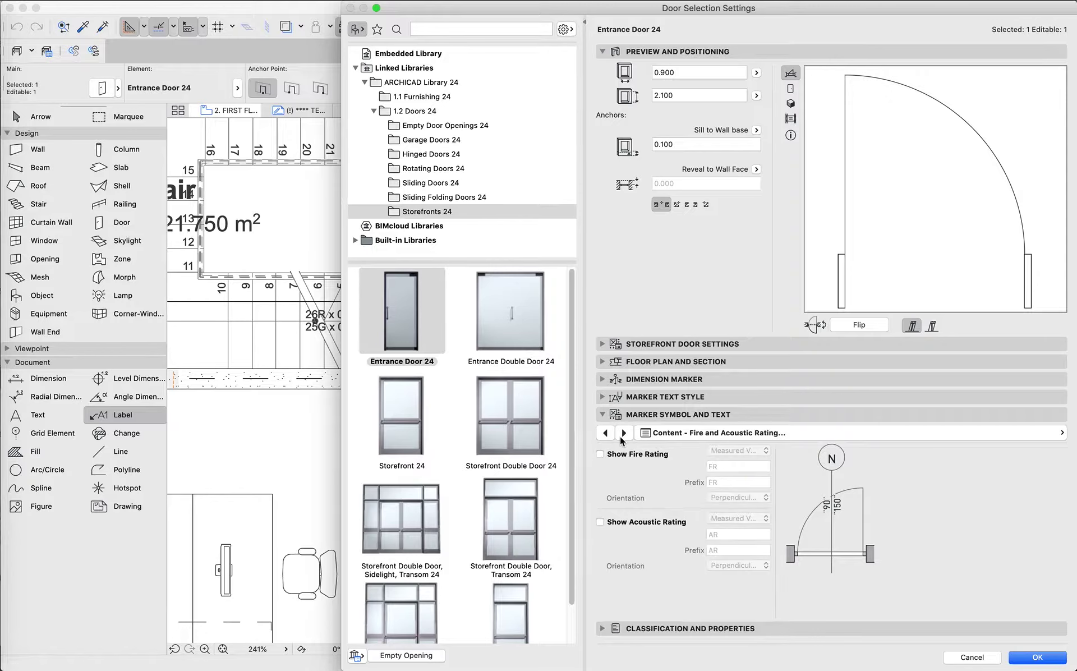
click(623, 433)
click(623, 432)
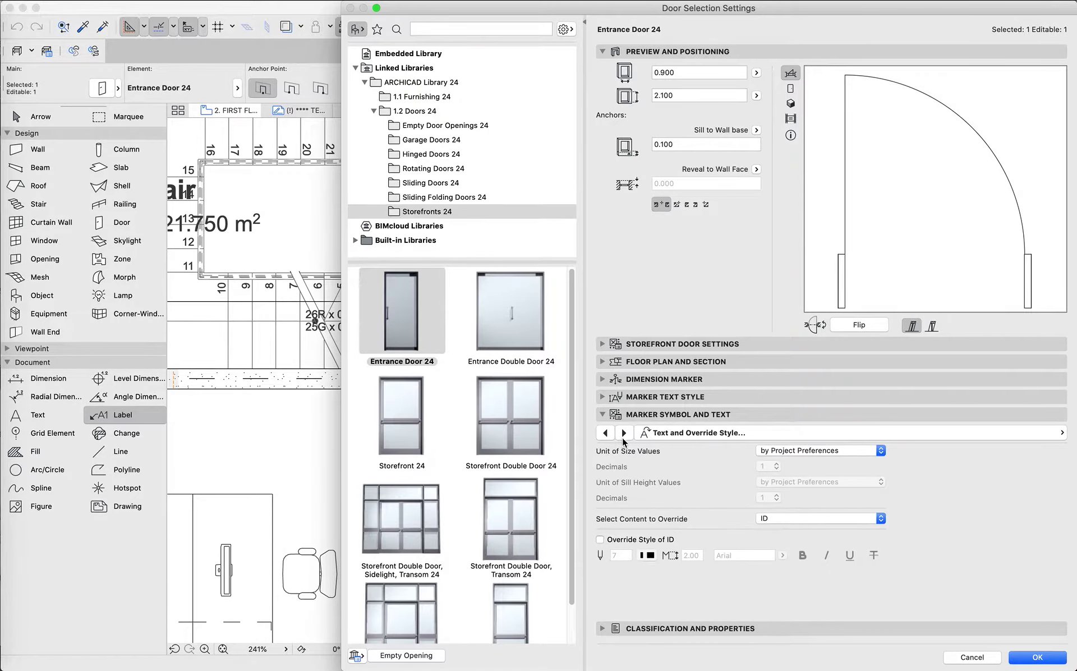
click(972, 657)
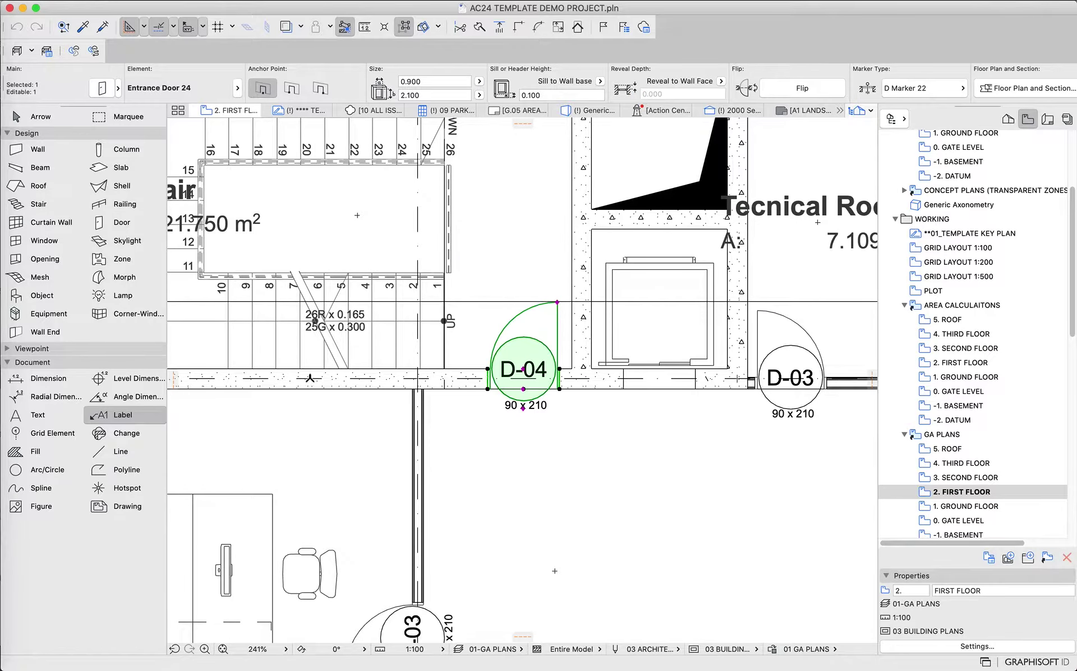
Step: Set the default label type to Property Label 24 and turn on its frame
click(142, 417)
double_click(141, 415)
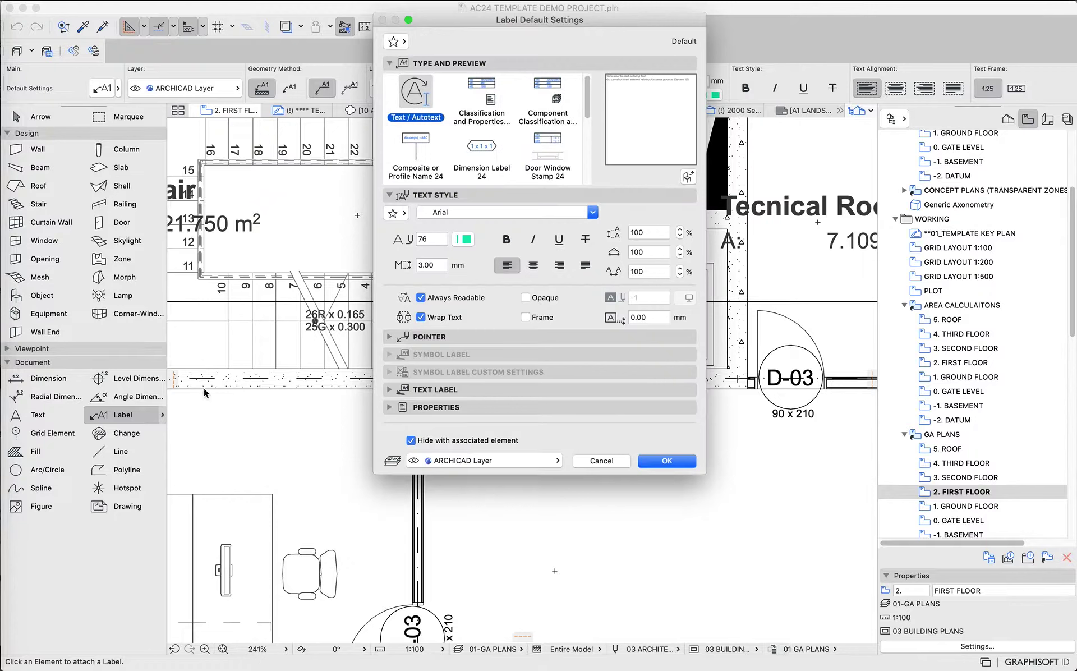
scroll(513, 152, down, 5)
scroll(516, 149, up, 3)
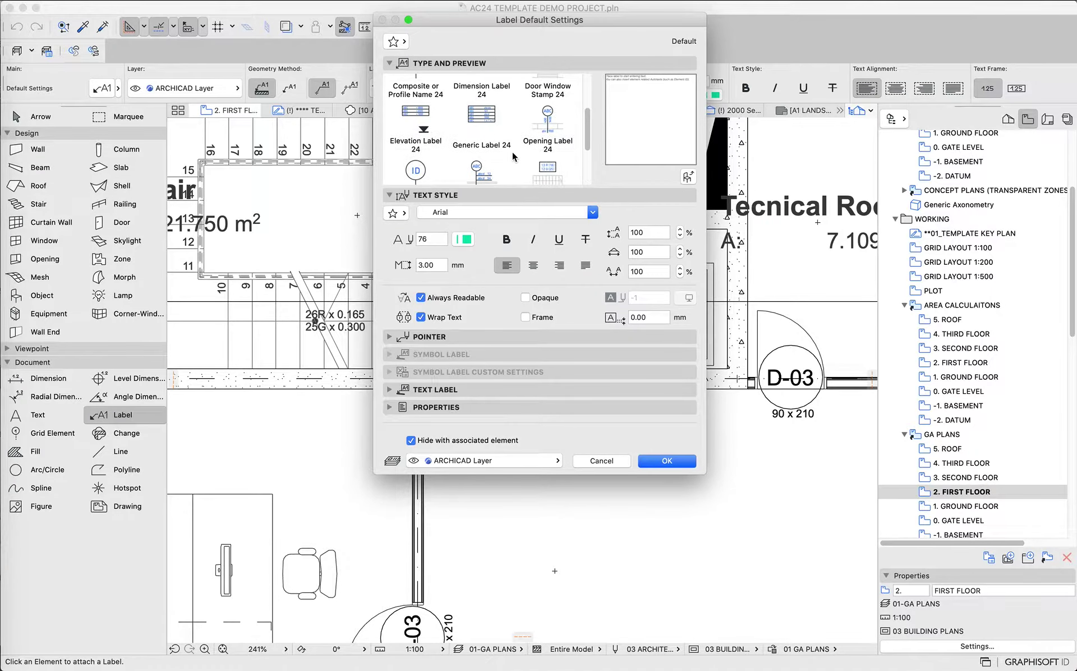
scroll(524, 143, down, 2)
click(415, 159)
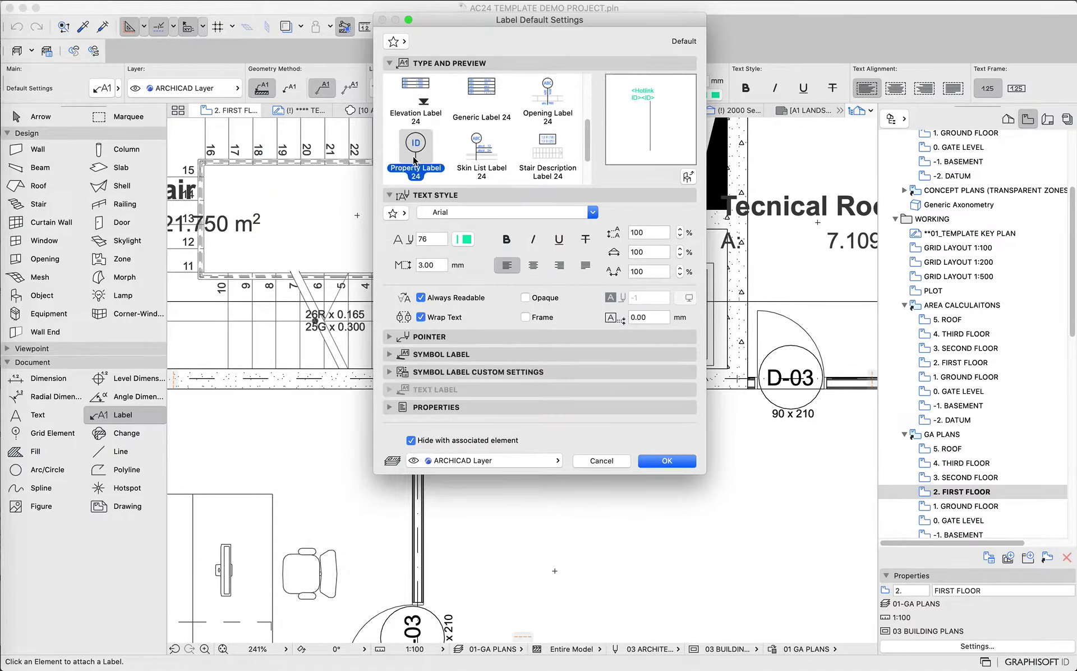
click(469, 336)
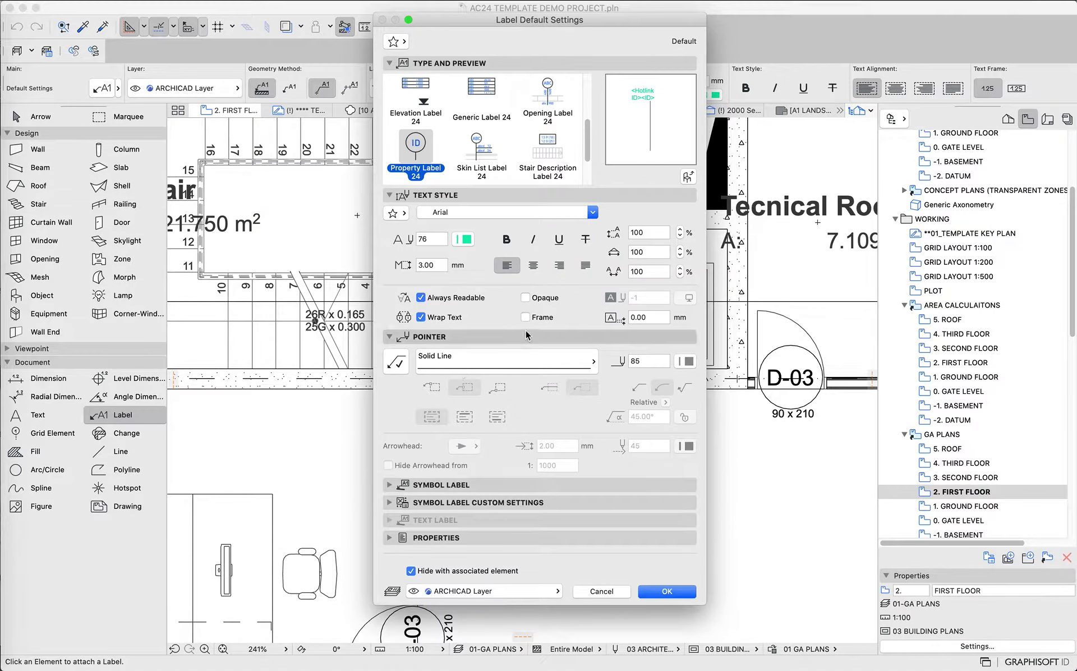
click(540, 318)
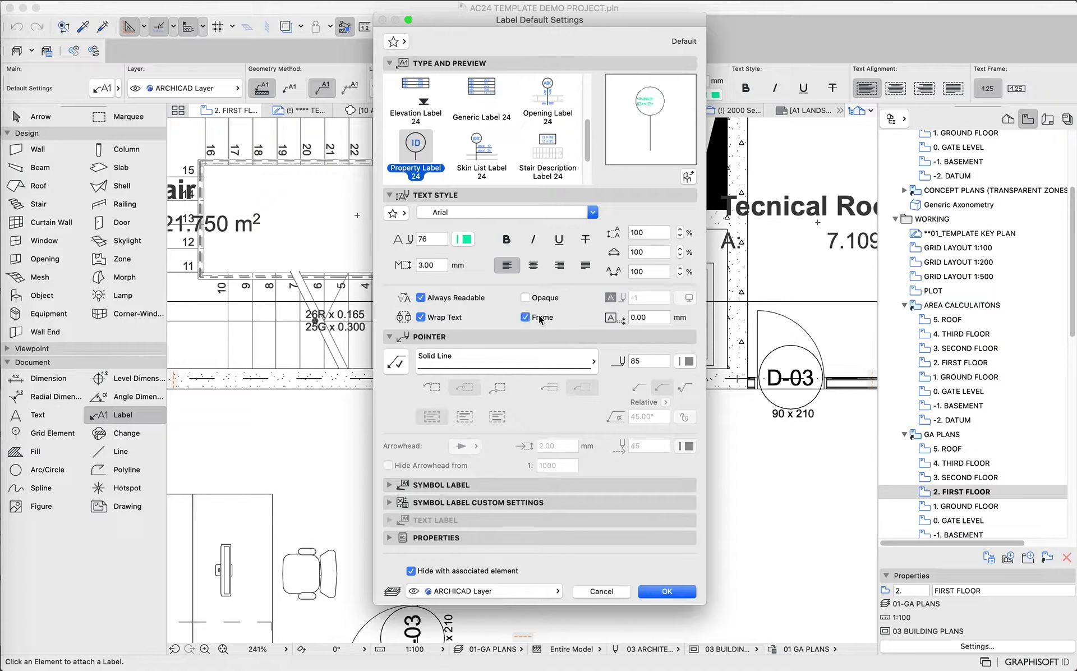
Step: Enable a second content row in the default label's custom symbol settings
click(432, 485)
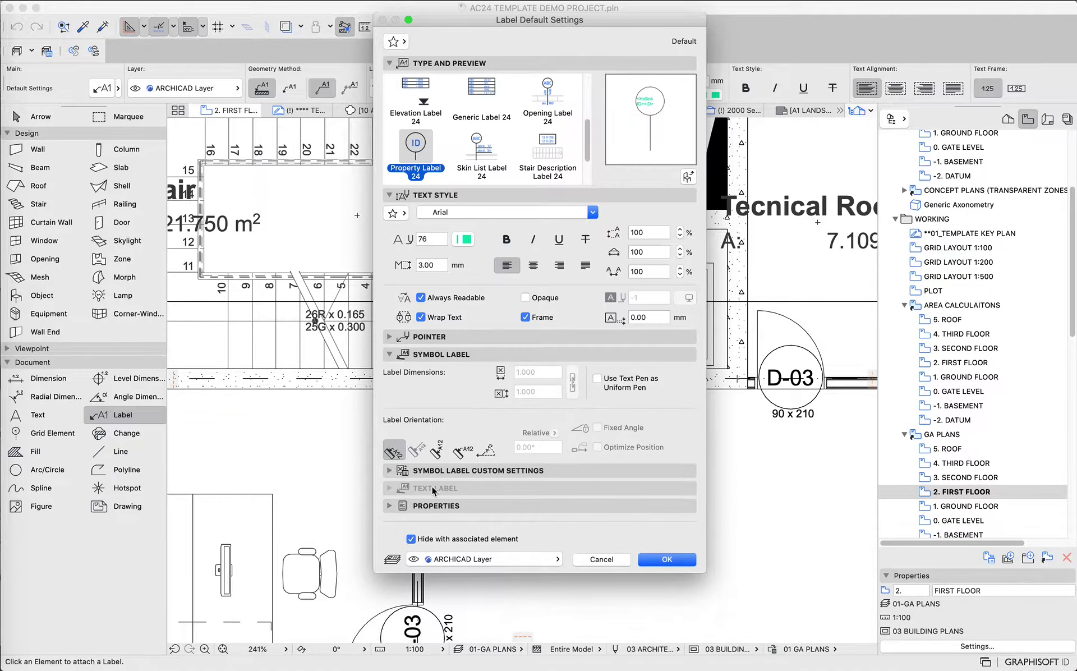
click(428, 476)
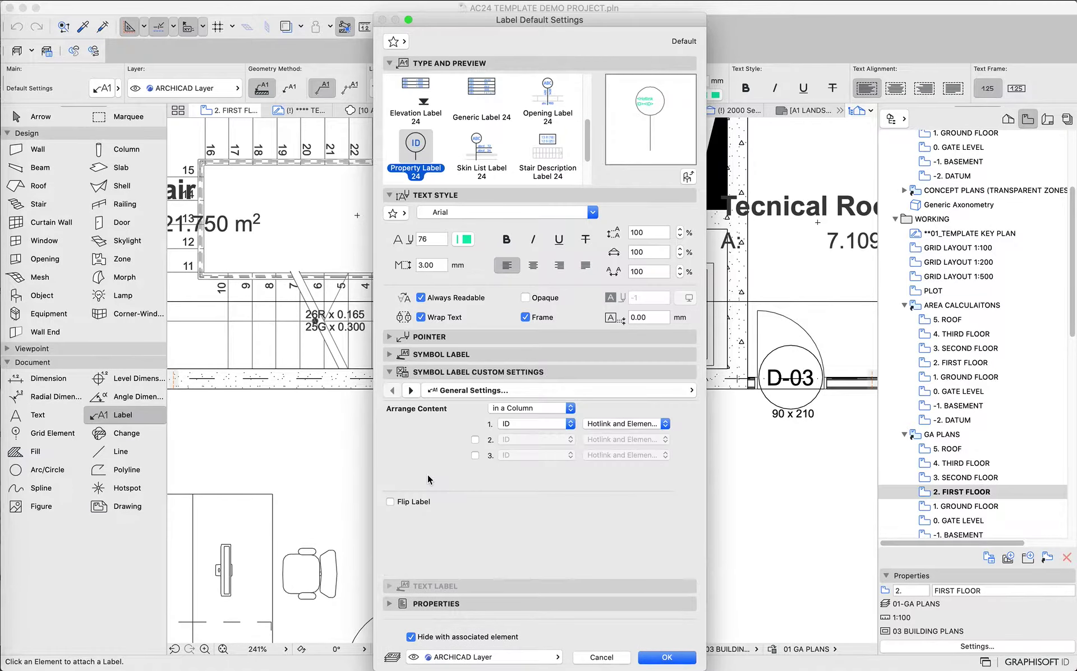
click(475, 439)
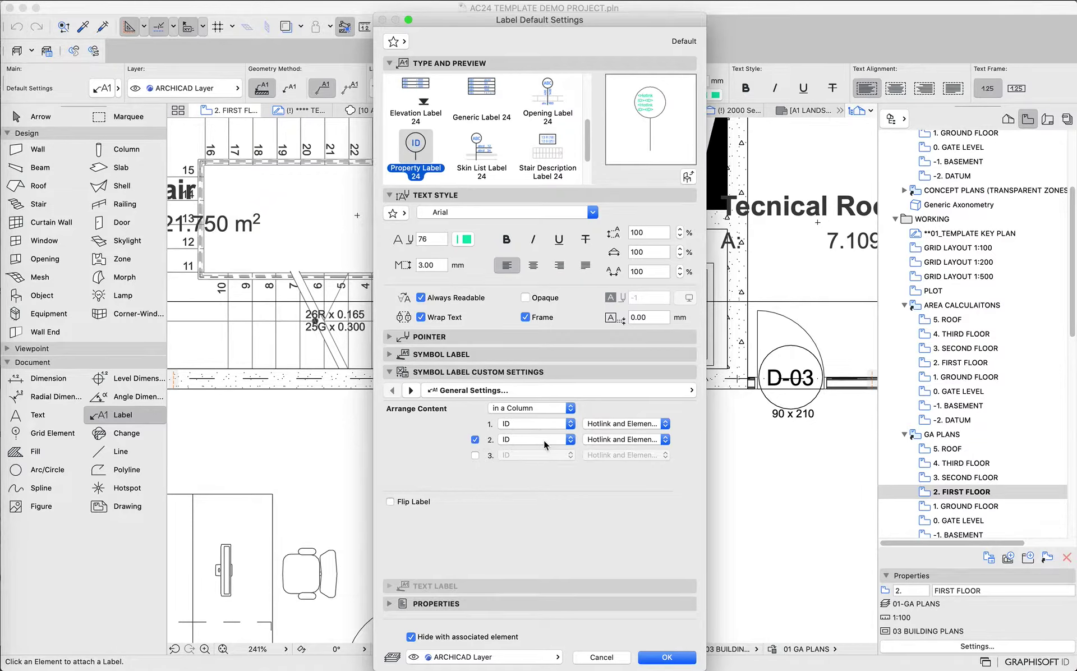
Step: Turn on the separator and turn off the leader line in the label geometry settings
click(410, 390)
click(390, 519)
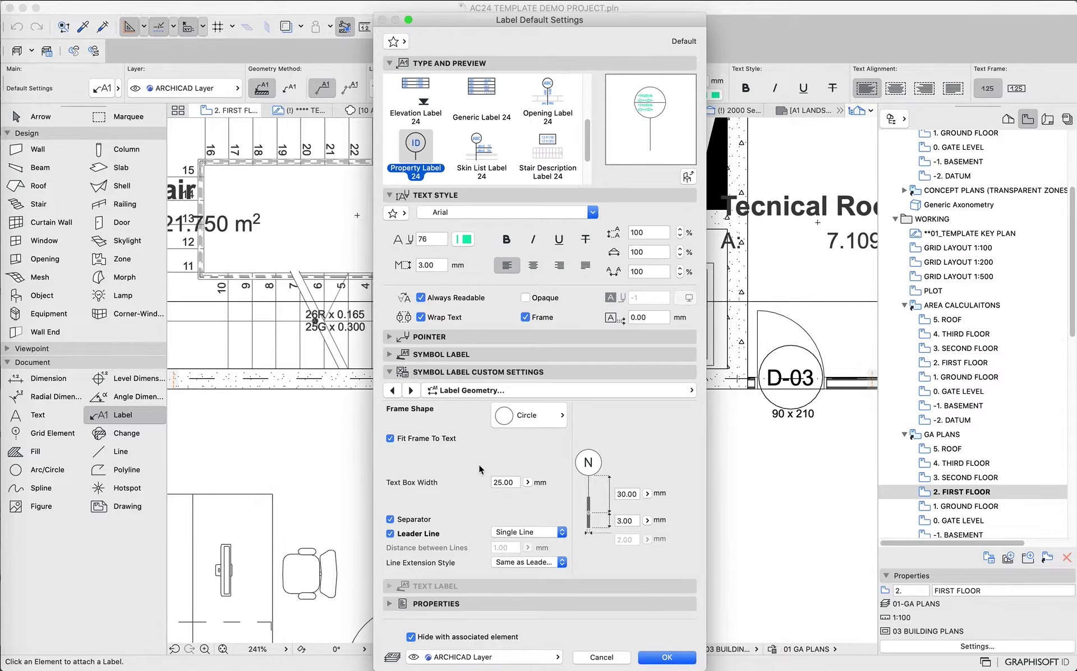
click(423, 535)
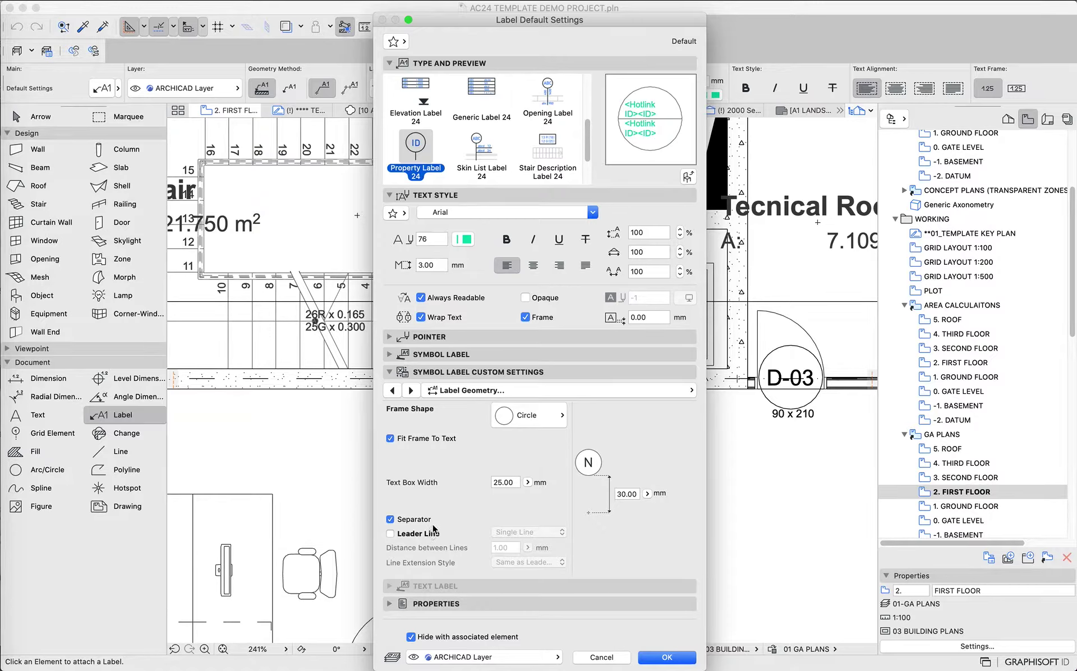
Step: Set the label's second content row to show only the Element ID and accept the label default settings
click(392, 390)
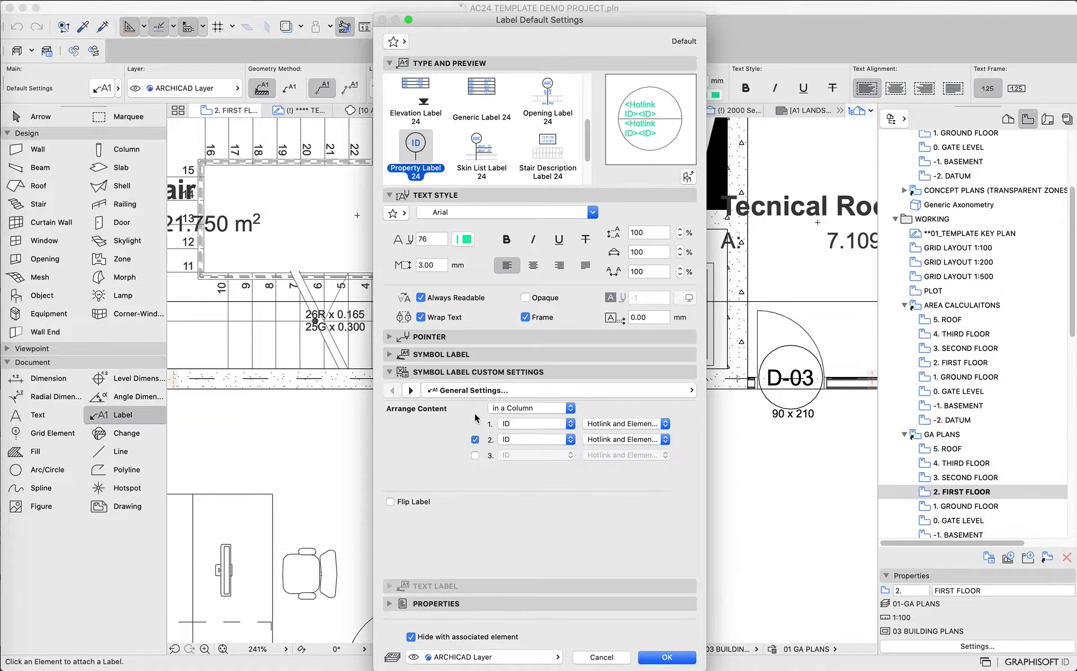
click(589, 424)
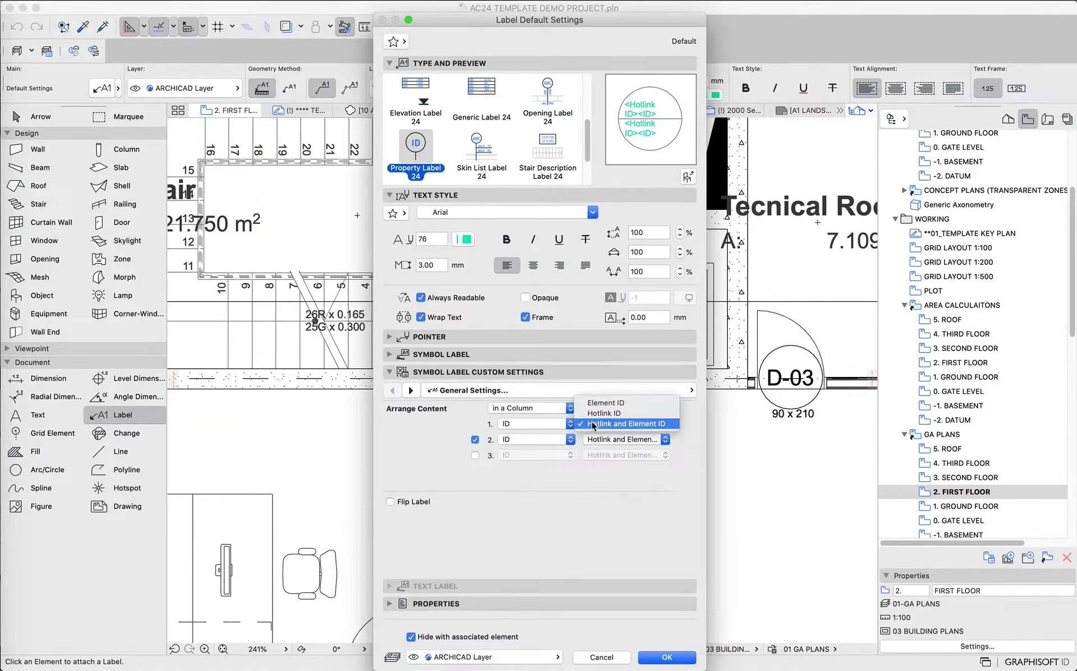
click(593, 425)
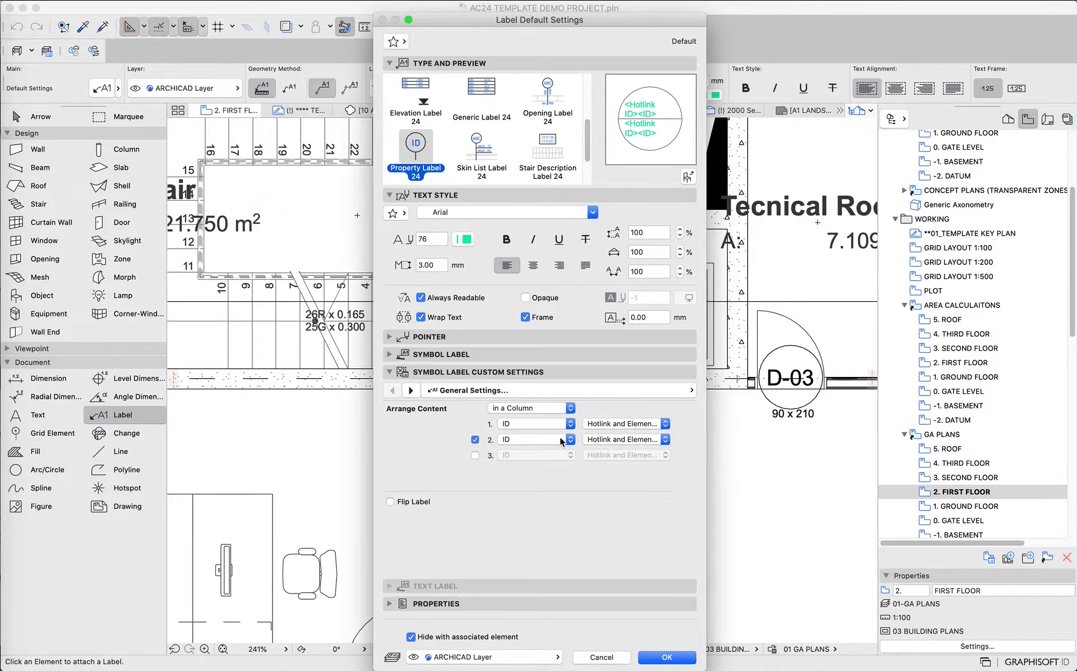
click(610, 440)
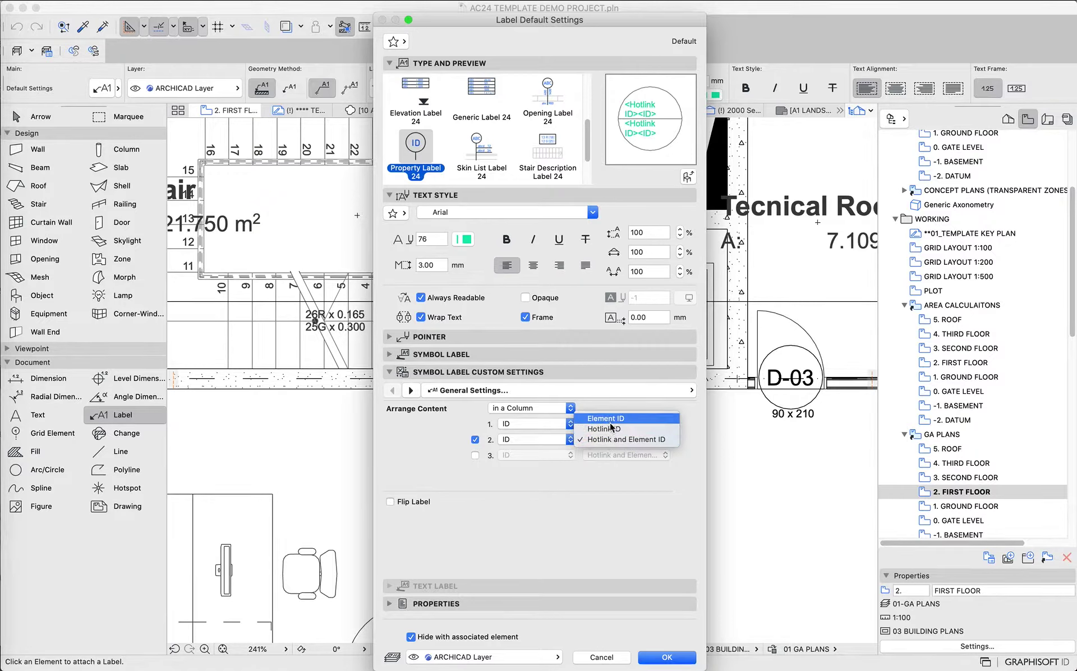
click(611, 420)
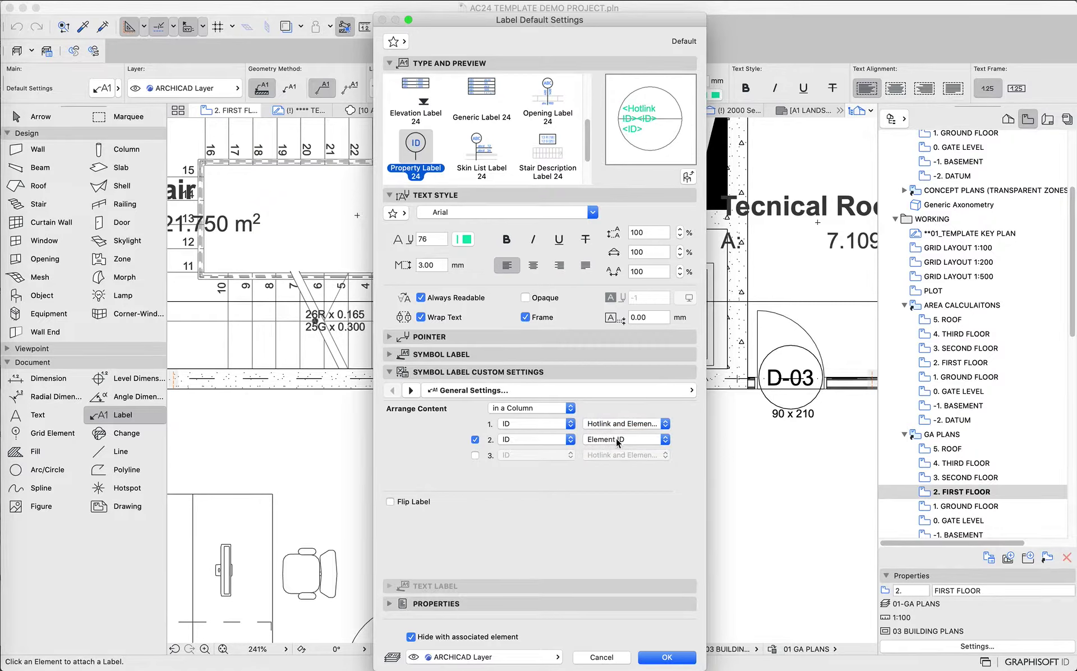
click(536, 425)
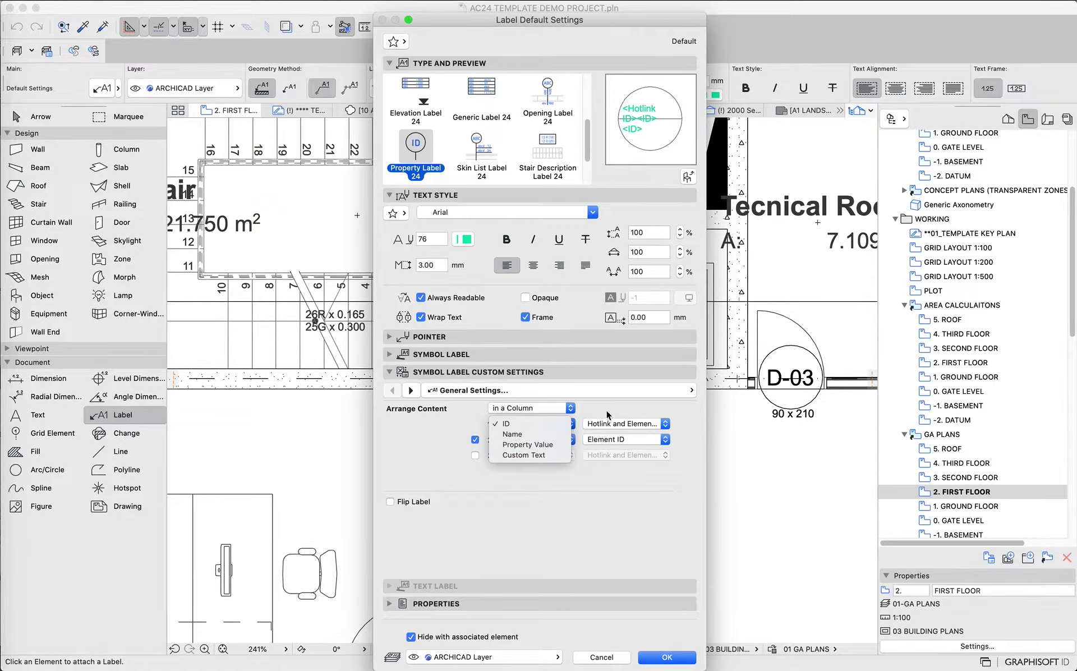
click(652, 661)
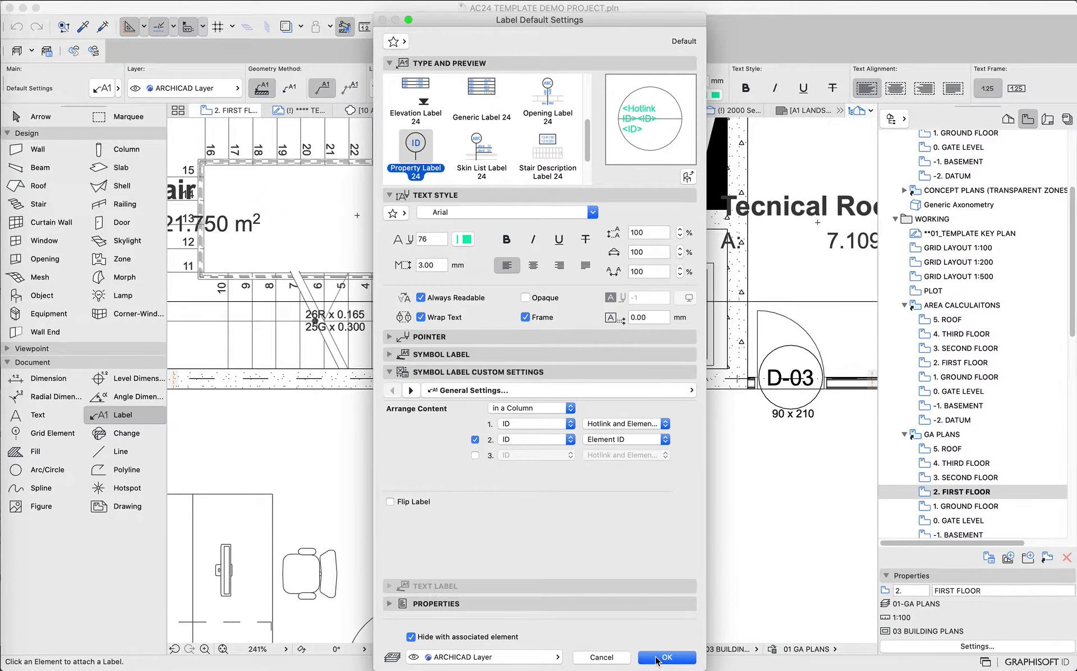
click(657, 660)
Step: Create a new property called FLOOR in the OPENINGS group of the Property Manager
click(260, 1)
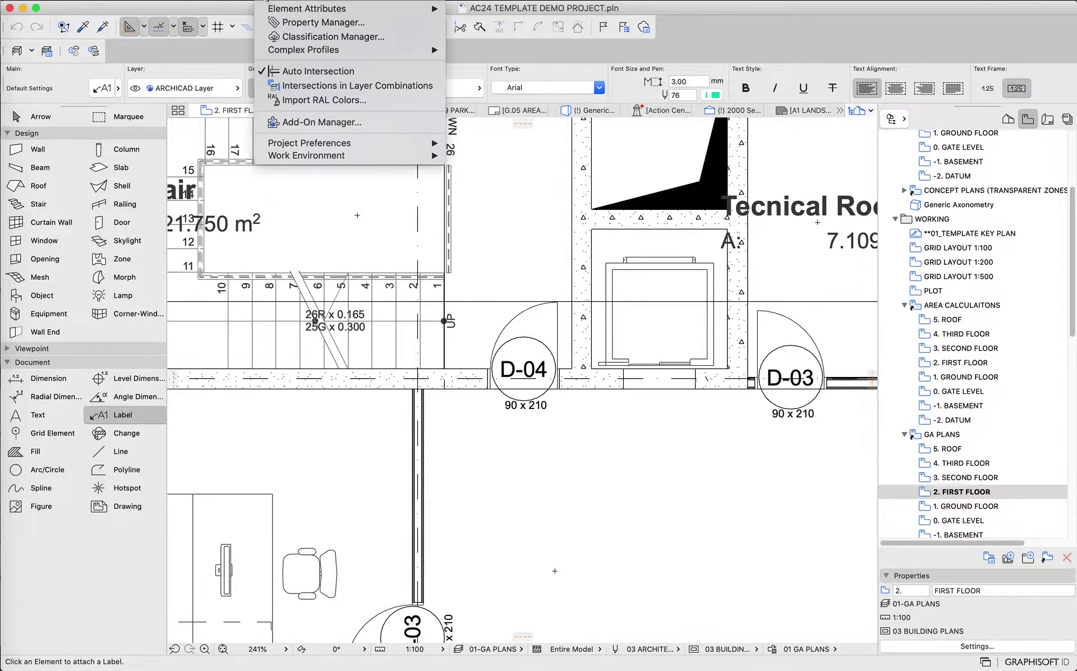
click(279, 25)
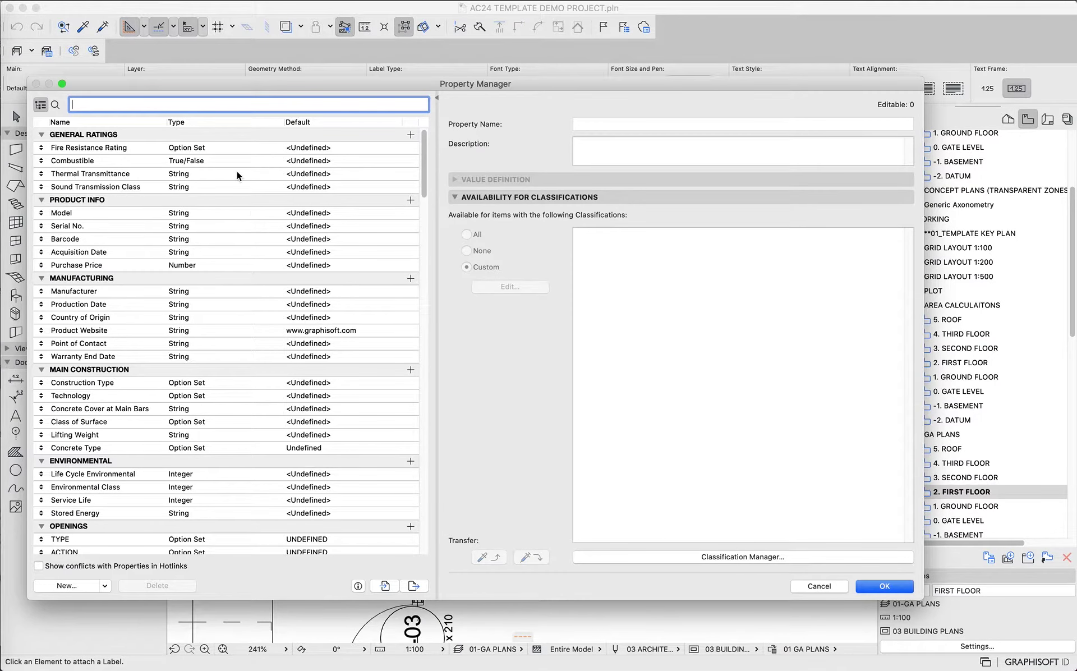
scroll(237, 174, down, 1)
click(75, 588)
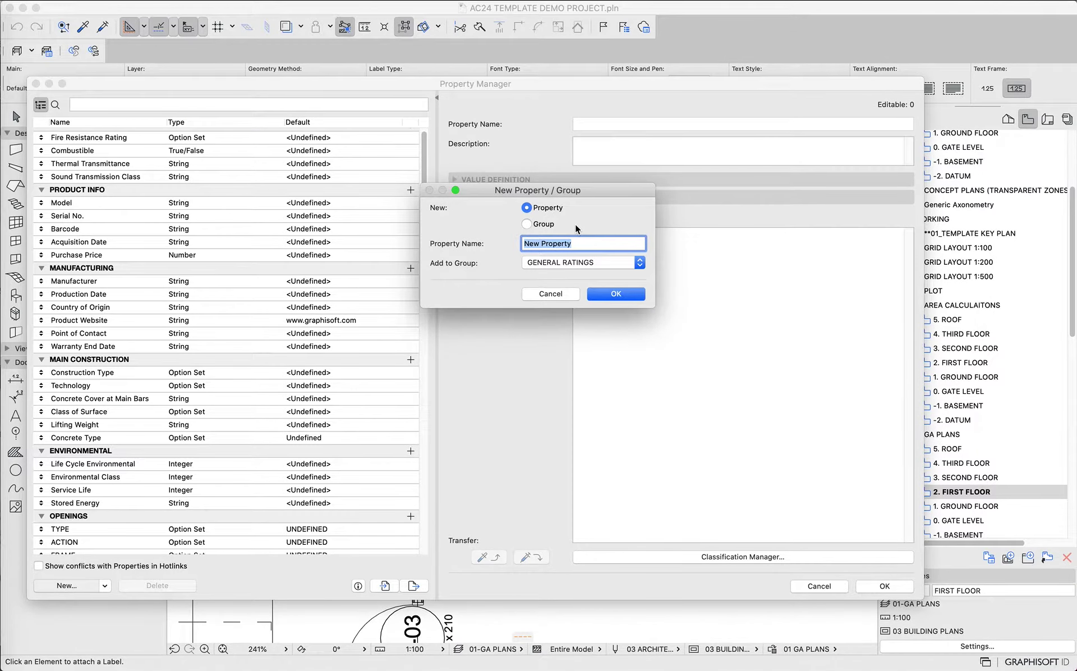
text(FLOOR)
click(593, 263)
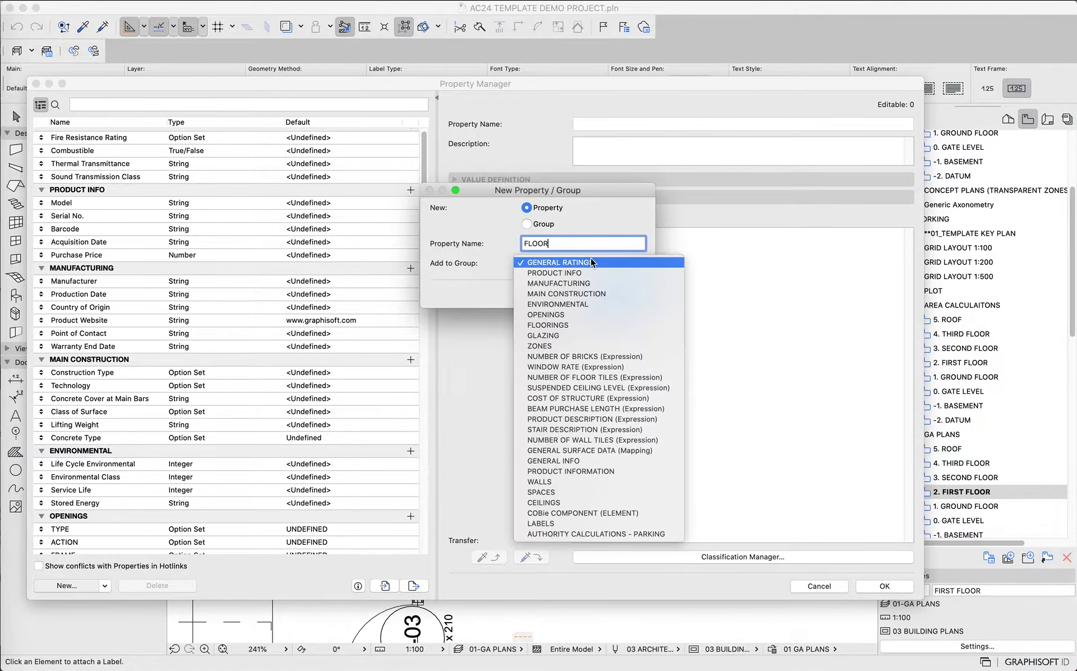
click(591, 315)
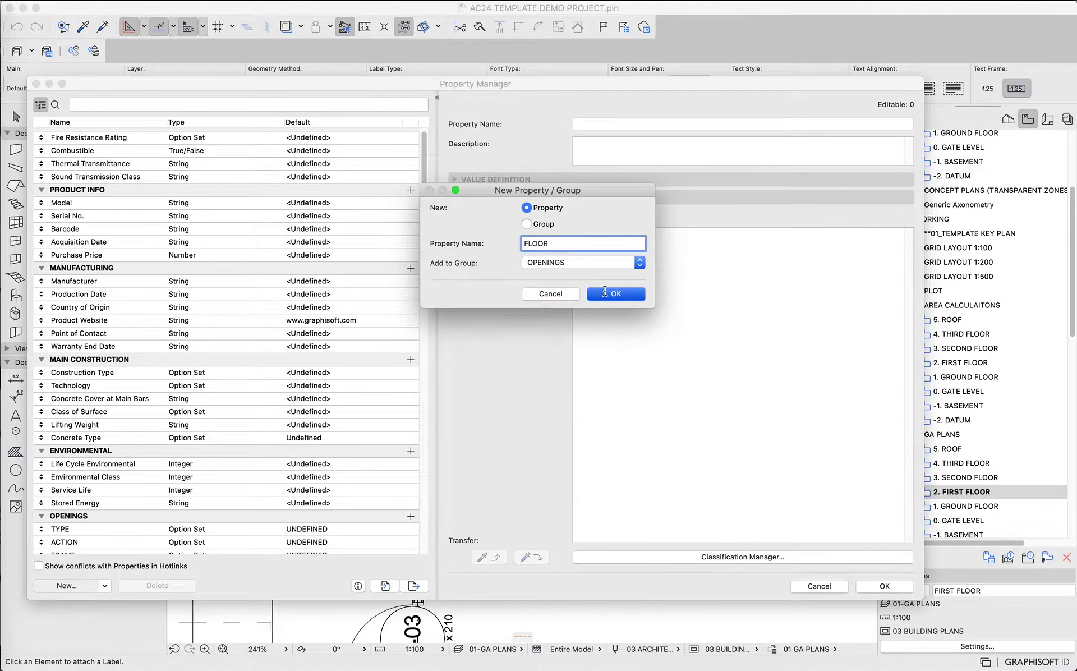
click(604, 293)
Step: Set the FLOOR property's data type to Integer and its default value to an expression returning Home Story Number
click(627, 196)
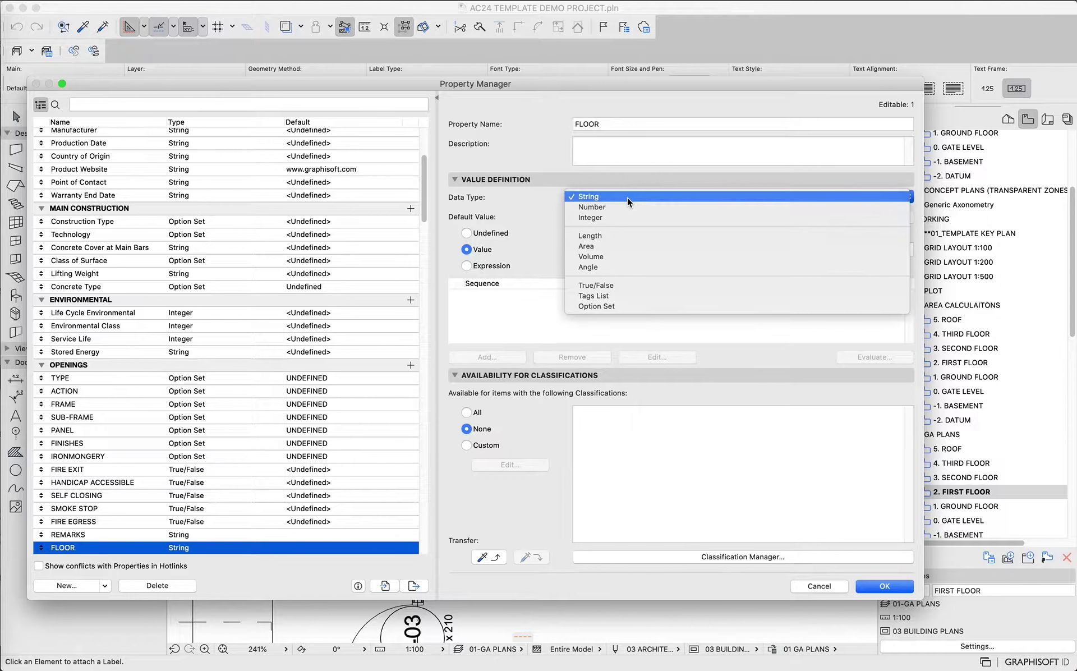
click(630, 217)
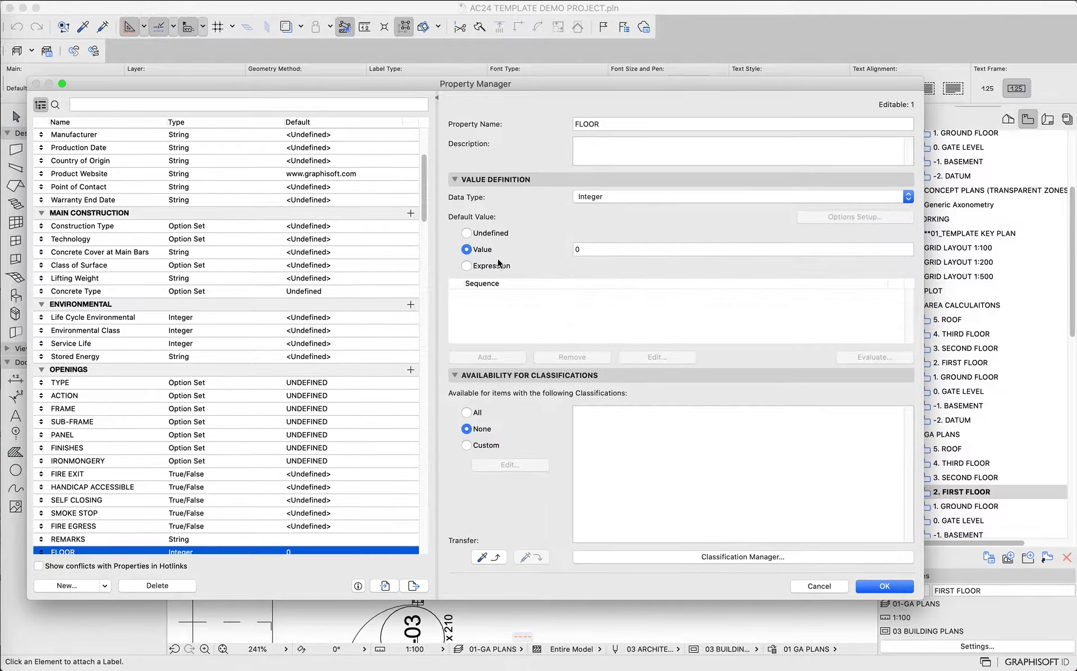
click(493, 266)
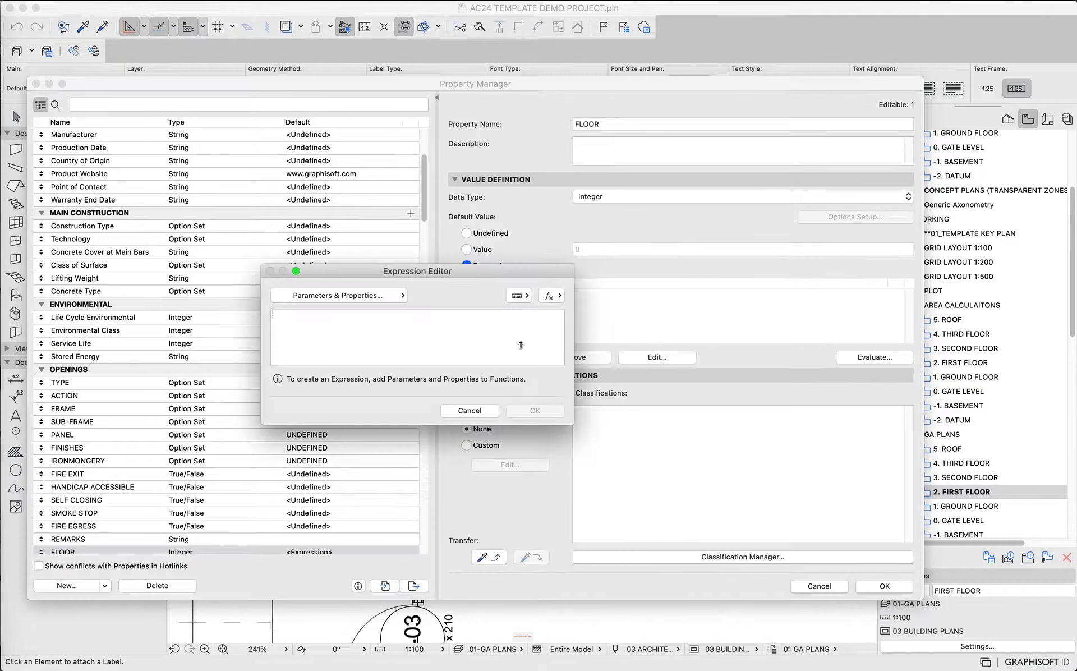
click(365, 295)
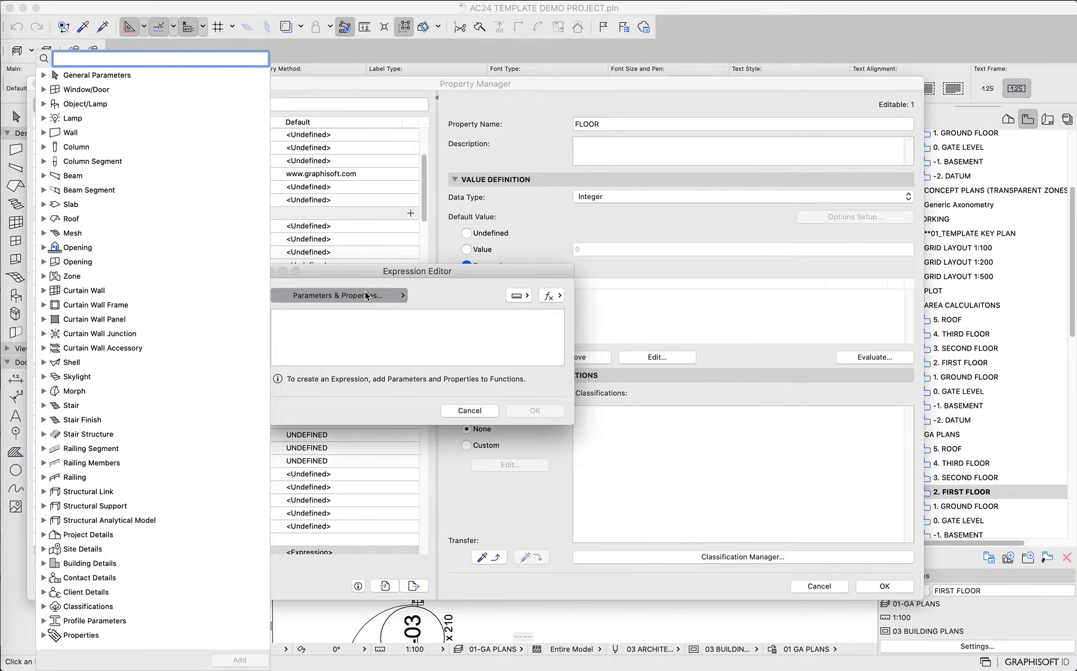
text(home)
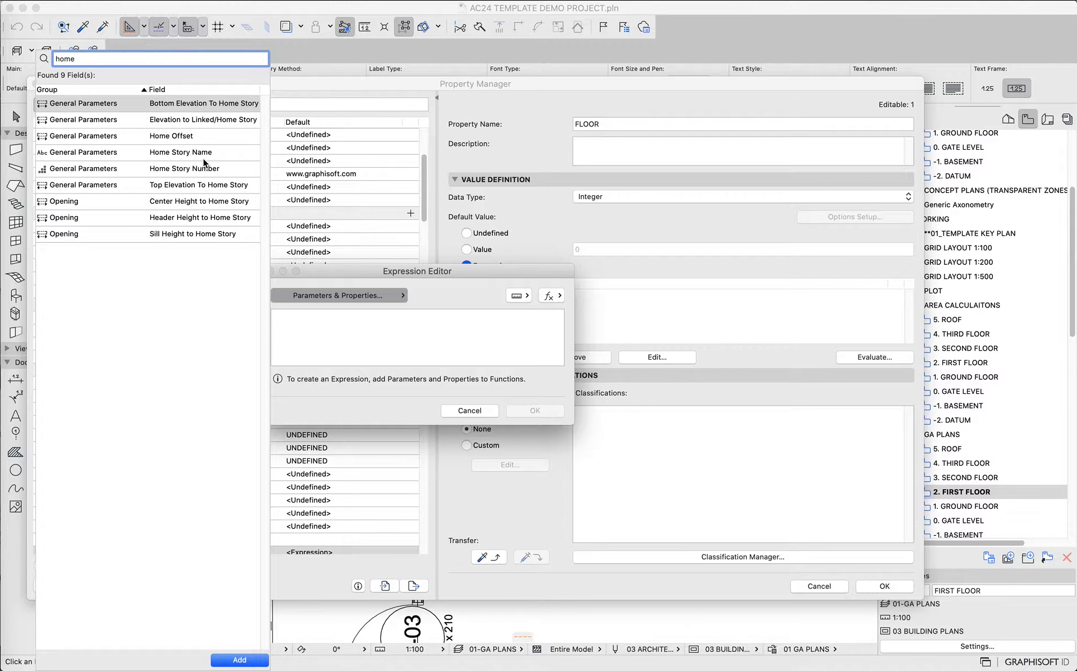
click(217, 169)
double_click(218, 170)
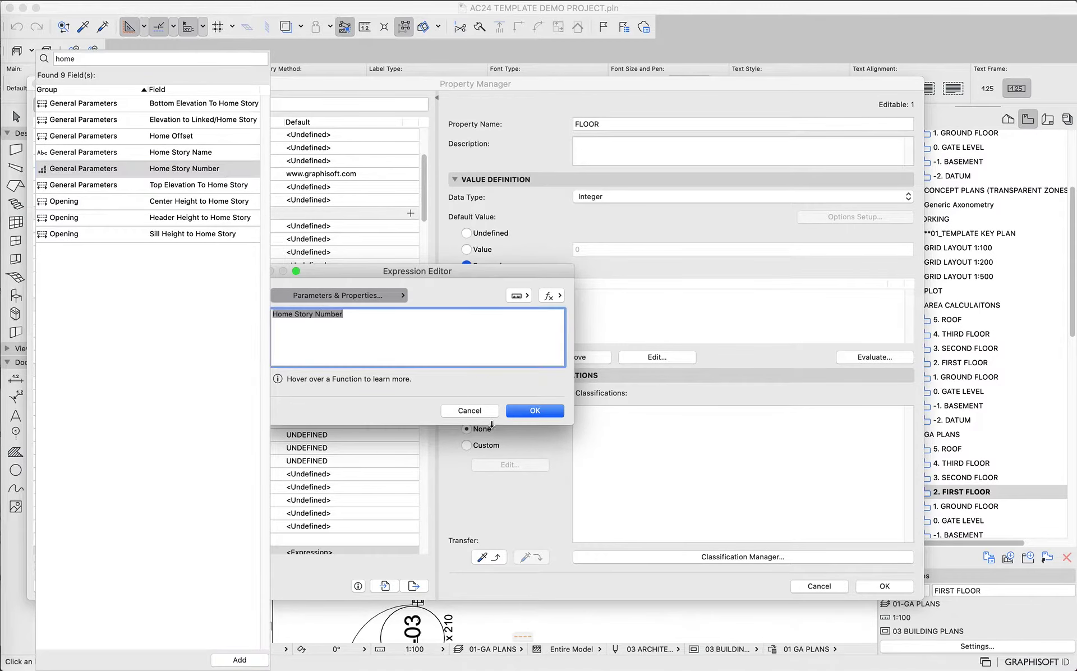
click(531, 412)
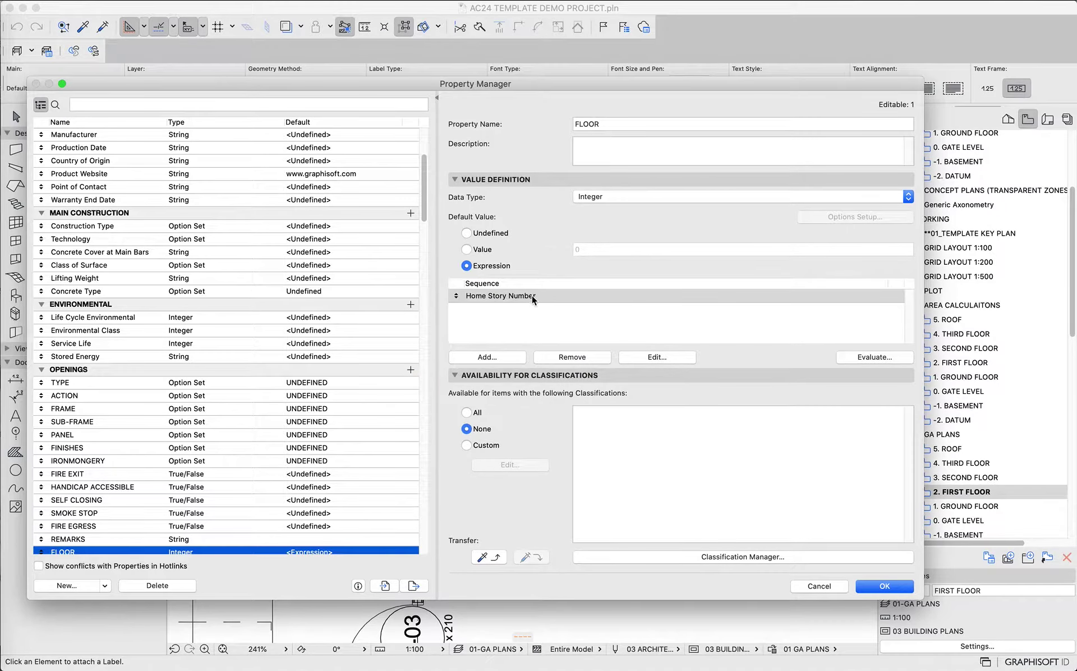
Step: Make the FLOOR property available to the Door, Skylight and Window classifications under Opening, and accept the property changes
click(485, 446)
click(510, 466)
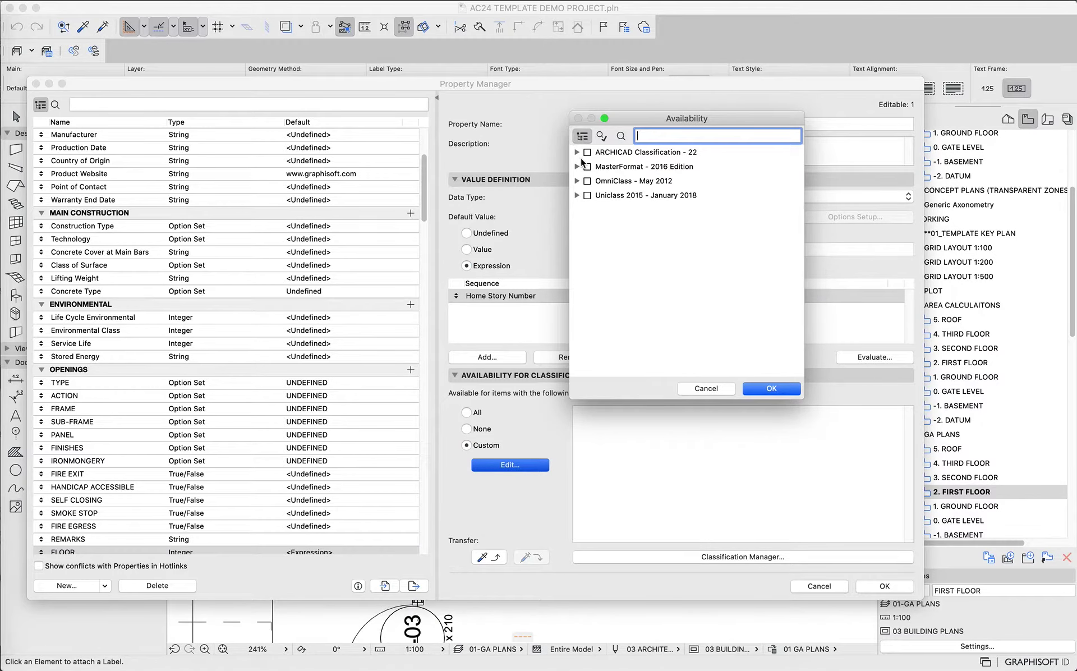
click(578, 152)
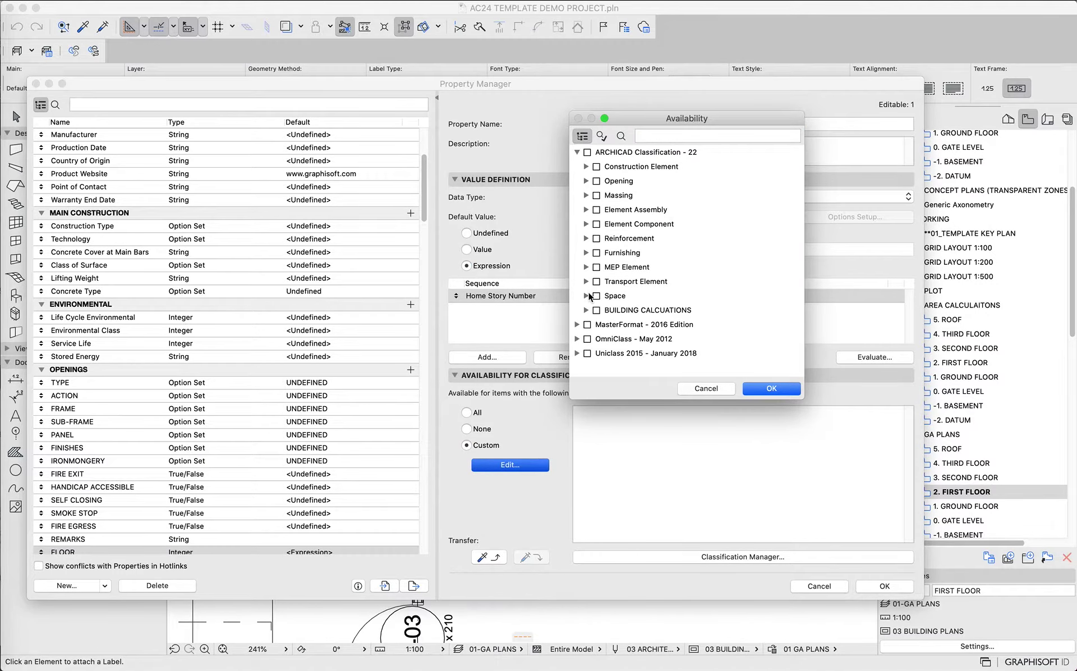
click(587, 180)
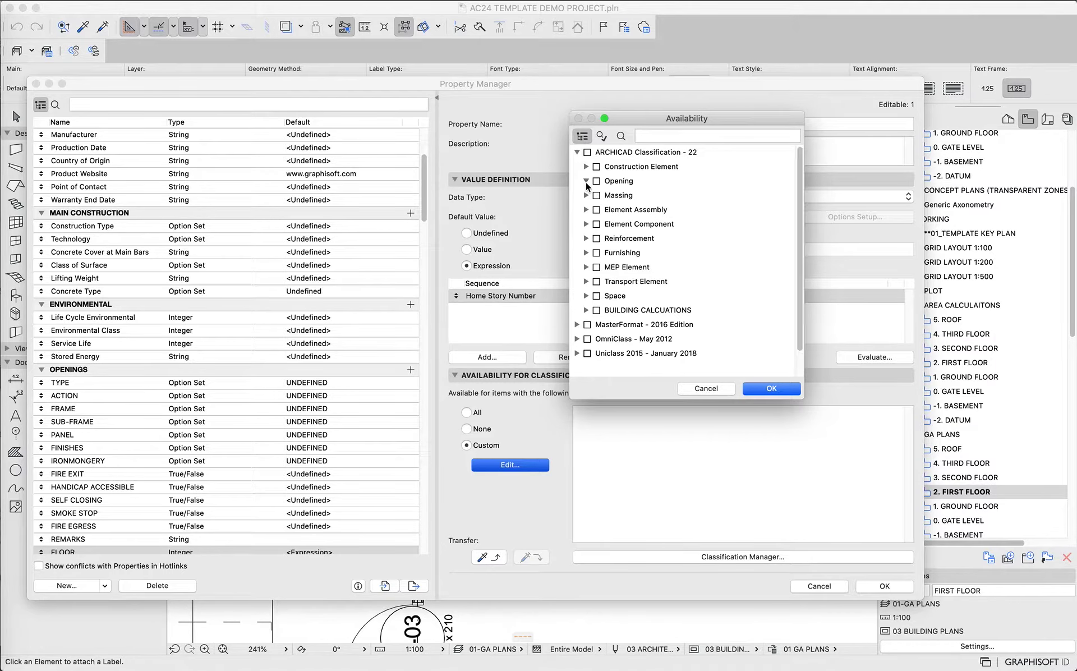
click(605, 195)
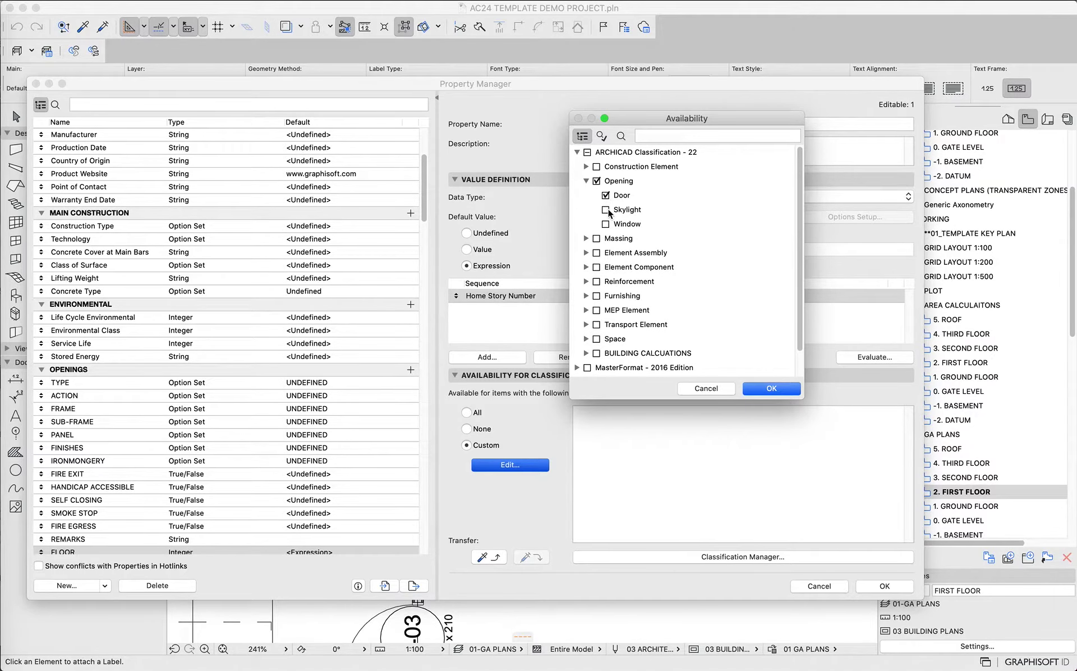
click(605, 209)
click(605, 224)
click(751, 388)
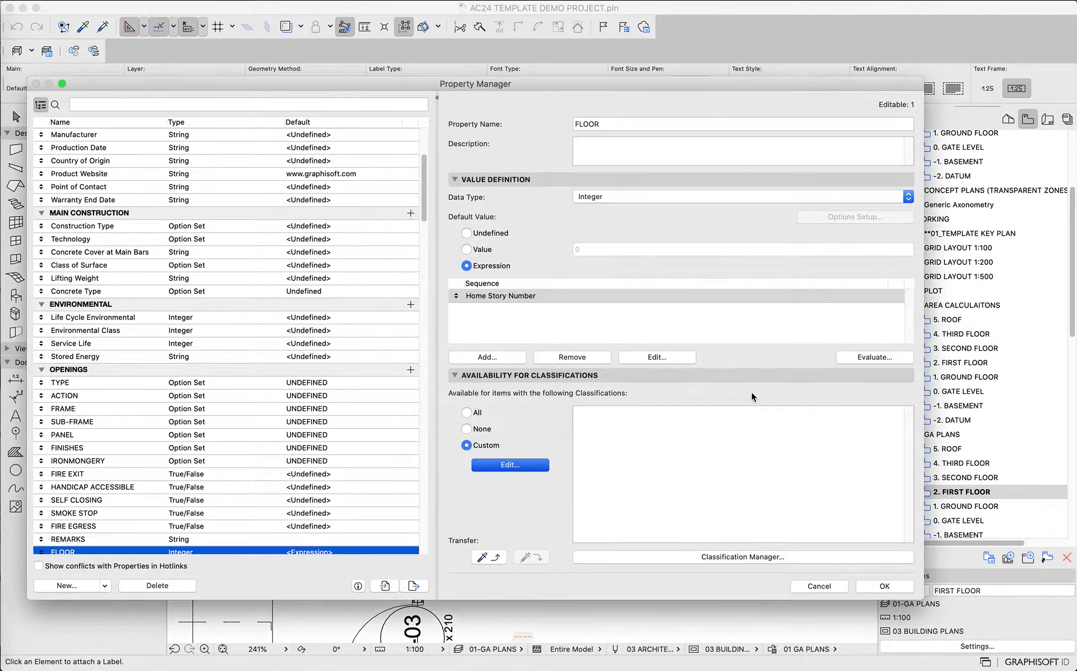
click(898, 586)
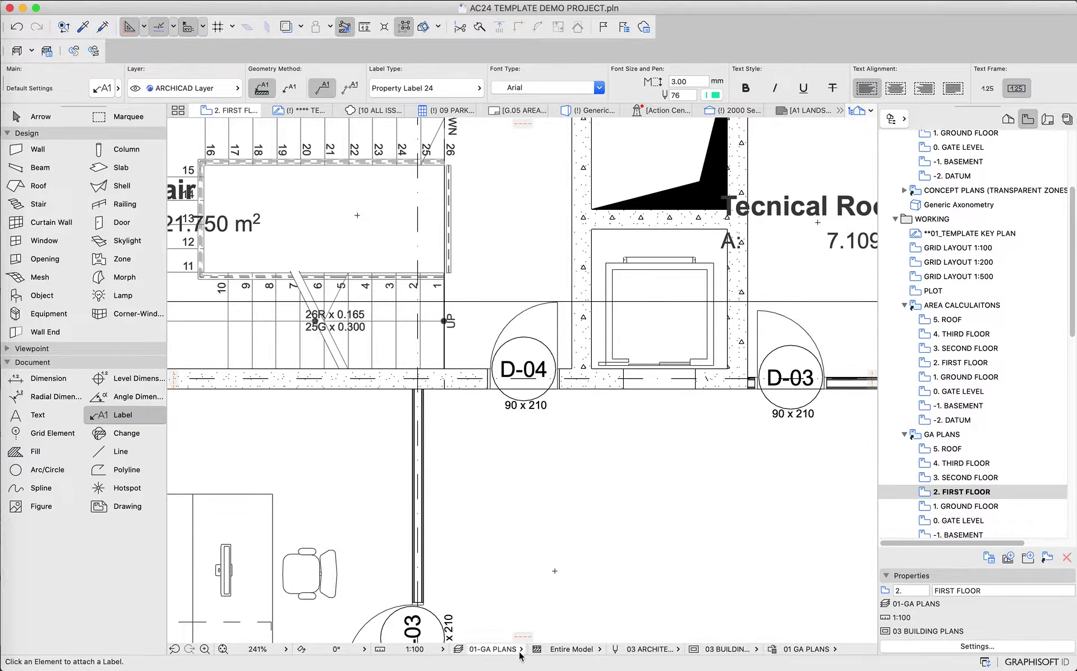
Step: Turn off door markers in the construction element options of the 03 BUILDING PLANS model view option
click(695, 649)
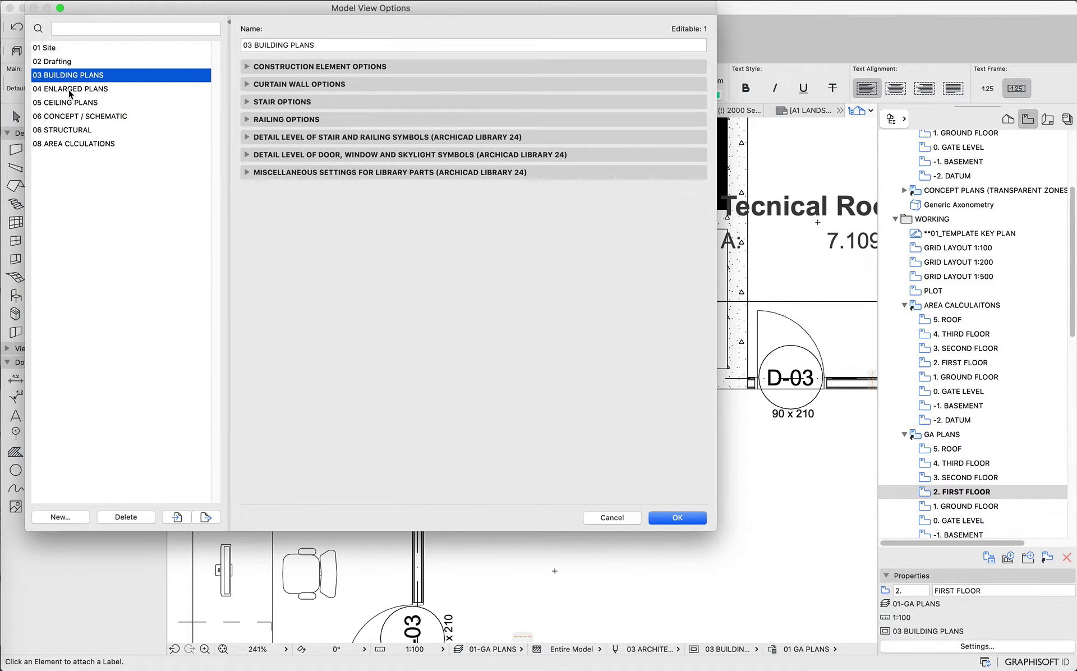
click(250, 65)
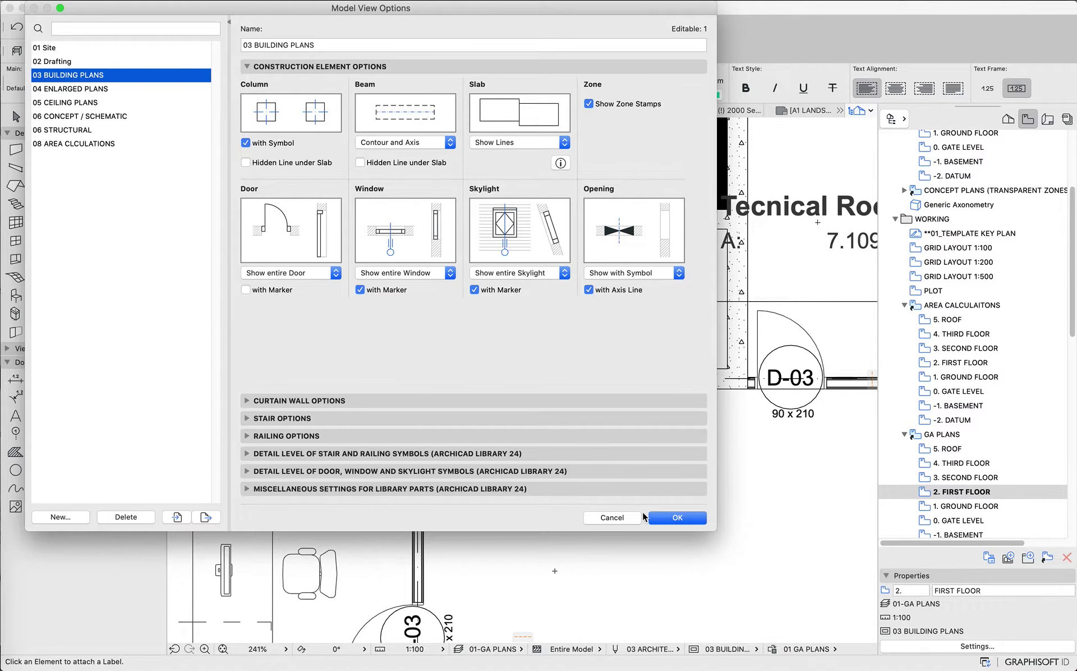
click(673, 515)
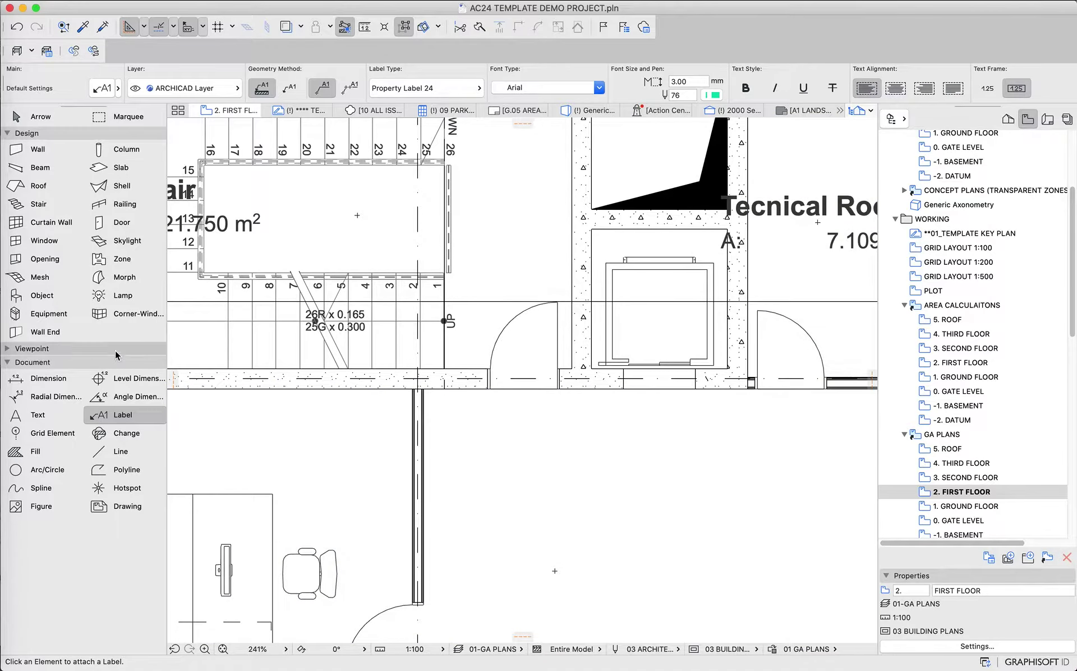
Step: Set the default label's first content row to the FLOOR property value and centre-align the label text
double_click(104, 418)
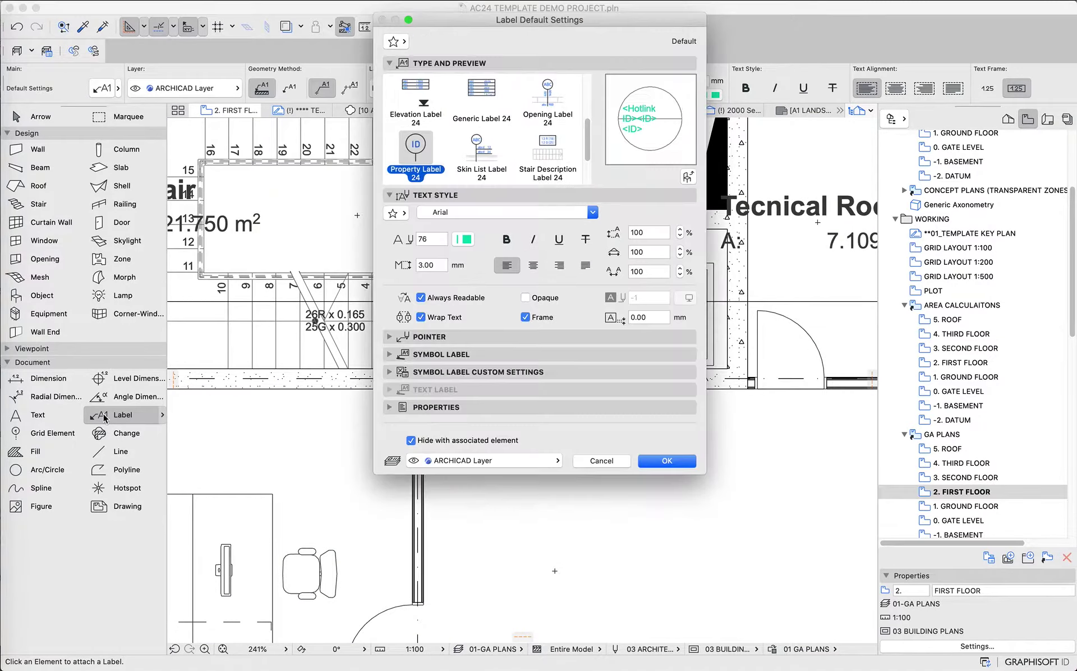
click(409, 374)
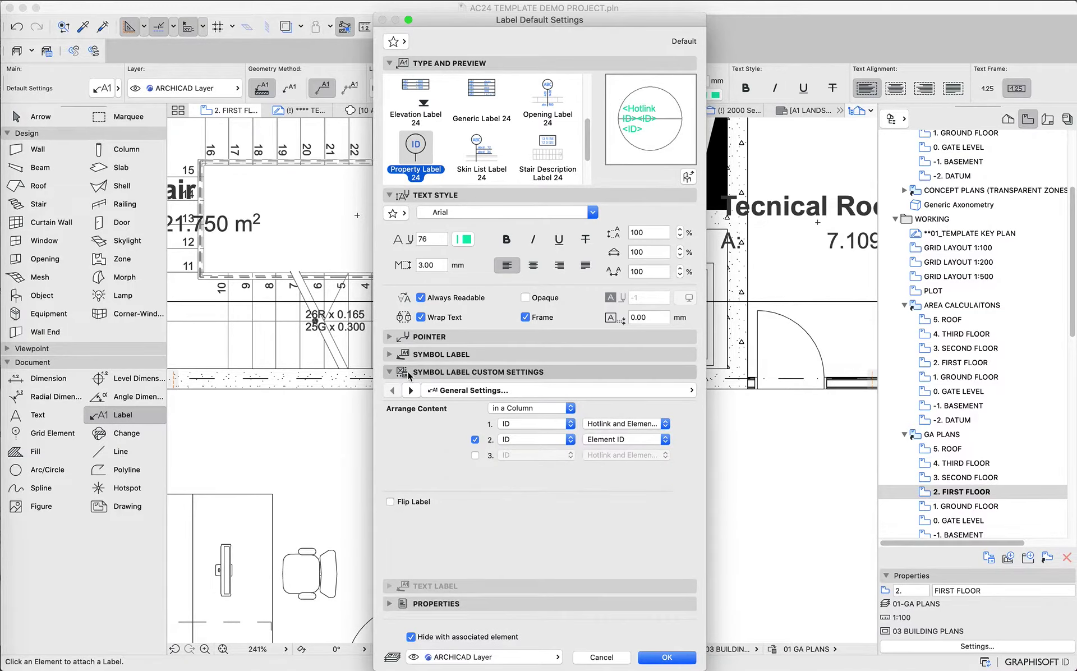
click(570, 428)
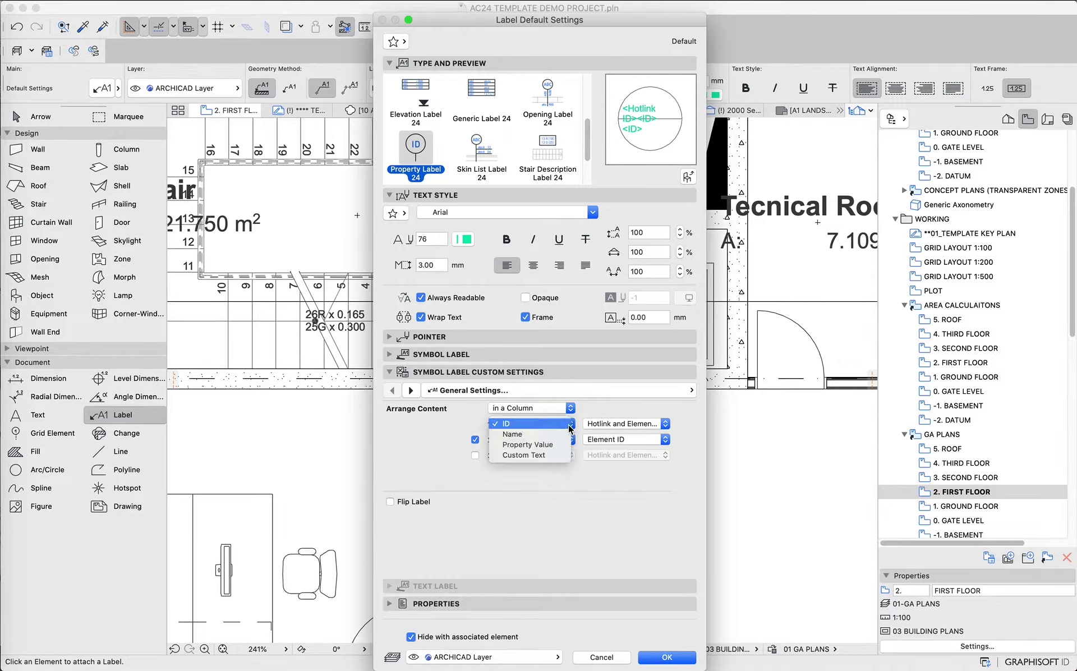
click(568, 450)
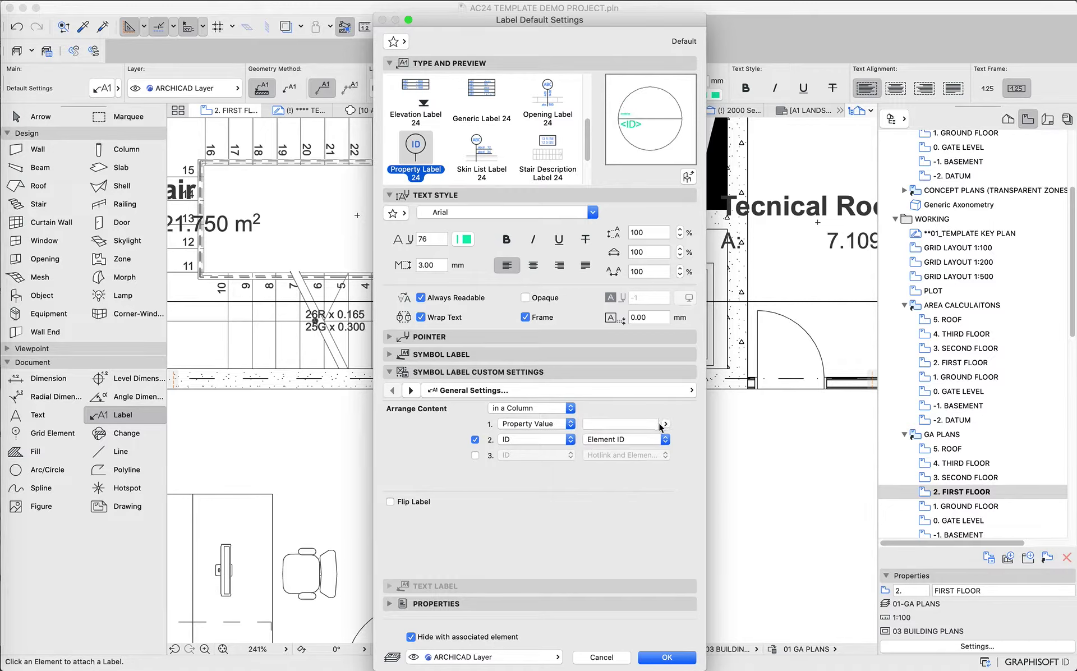
click(664, 424)
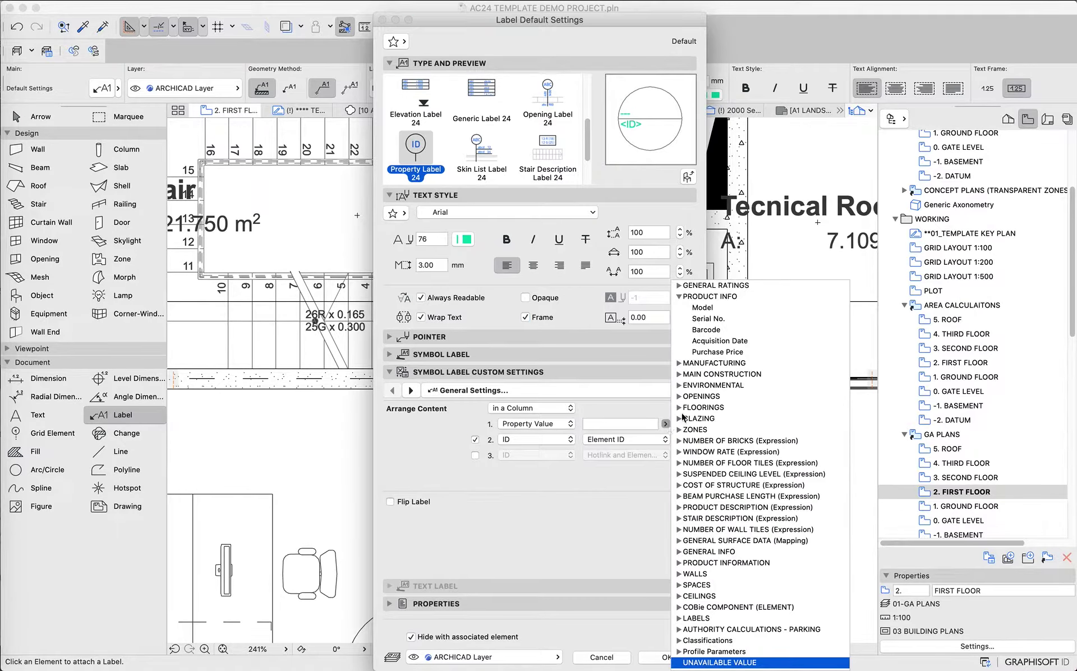
click(680, 296)
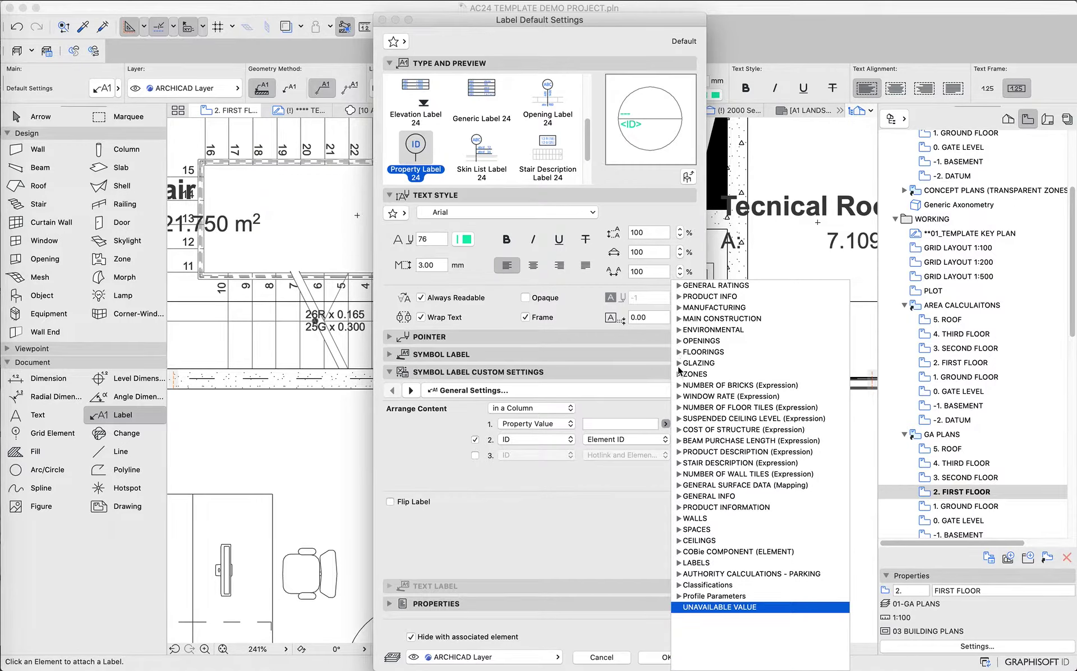
click(679, 340)
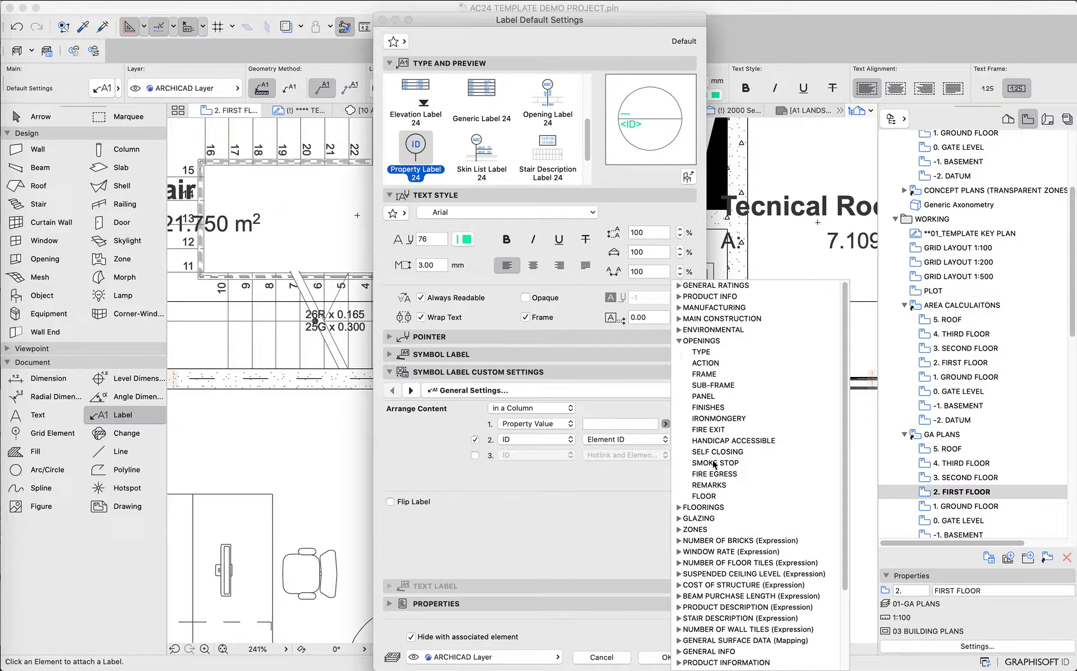
click(711, 498)
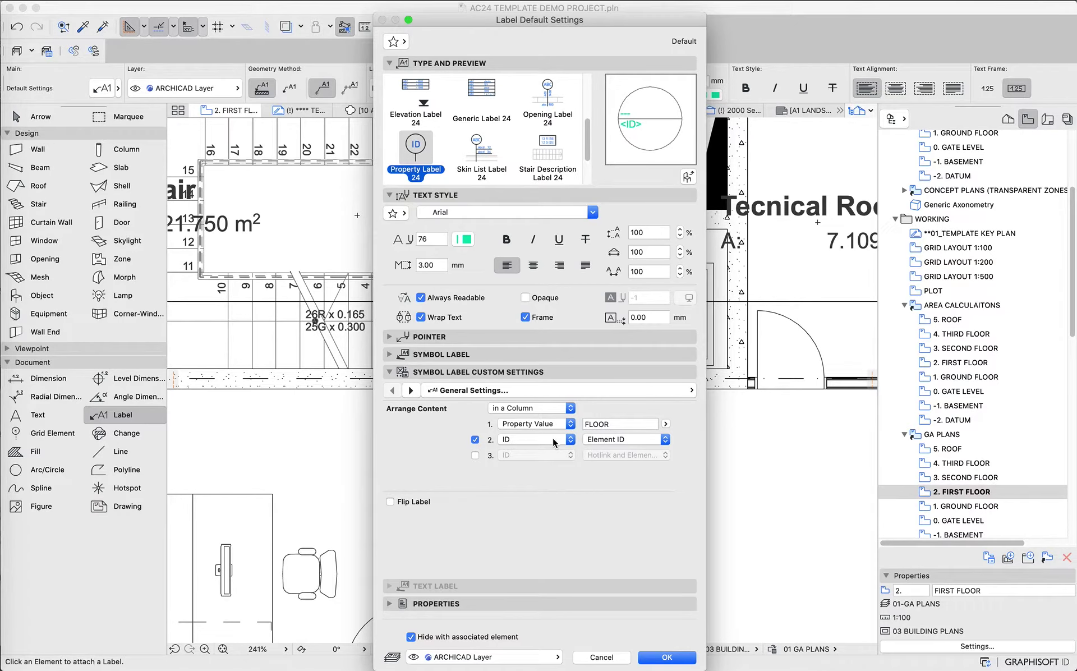
click(533, 265)
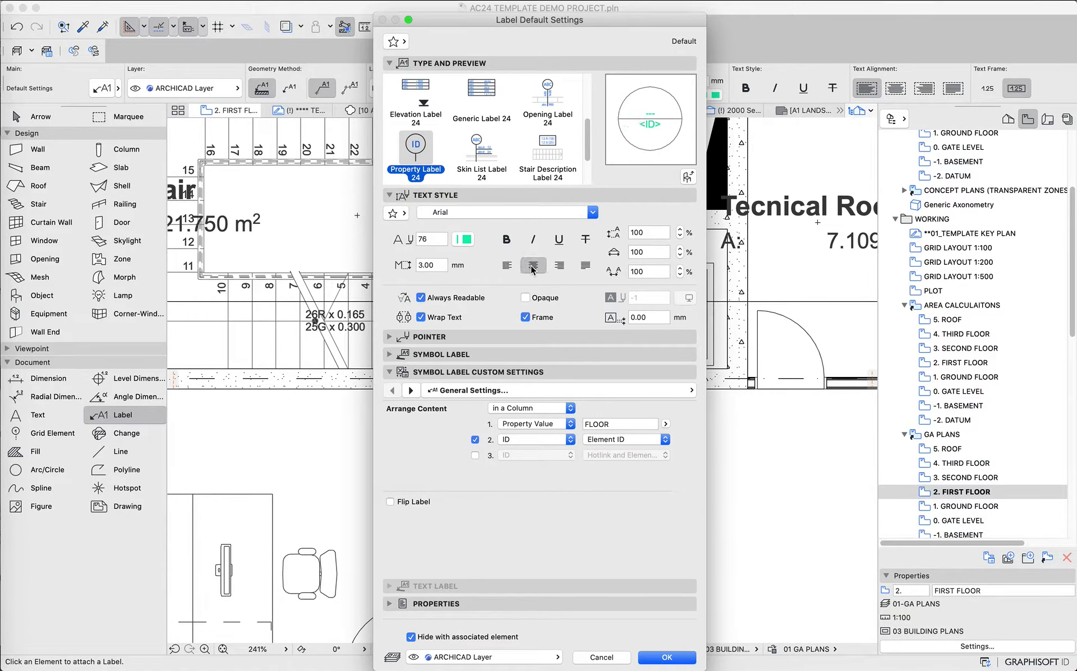
click(665, 657)
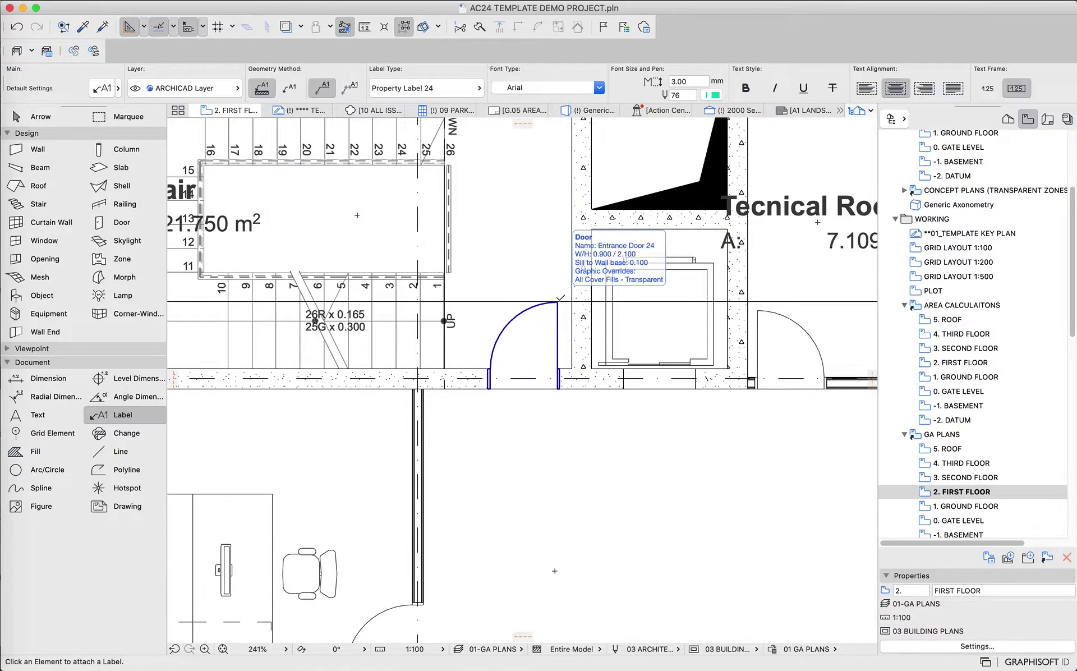
Step: Try placing the label on the stair room's door and undo the placement
scroll(452, 537, down, 5)
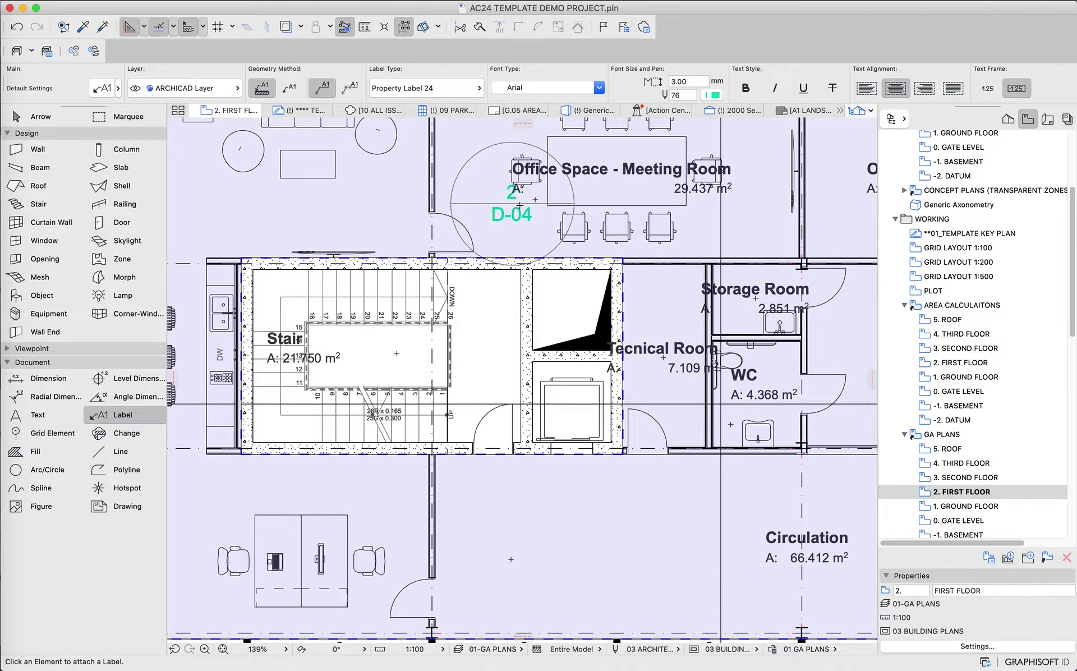
key(super+z)
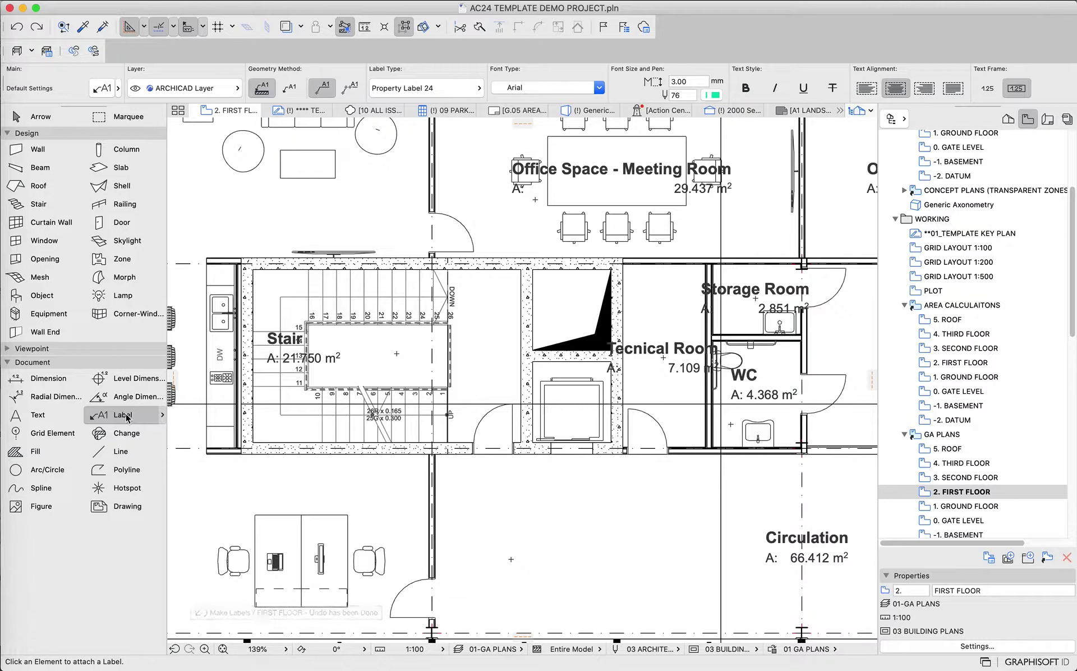
Step: In the default label's geometry settings, set the text box width to 10 mm and the label's offset distance to 0.01 mm
double_click(127, 418)
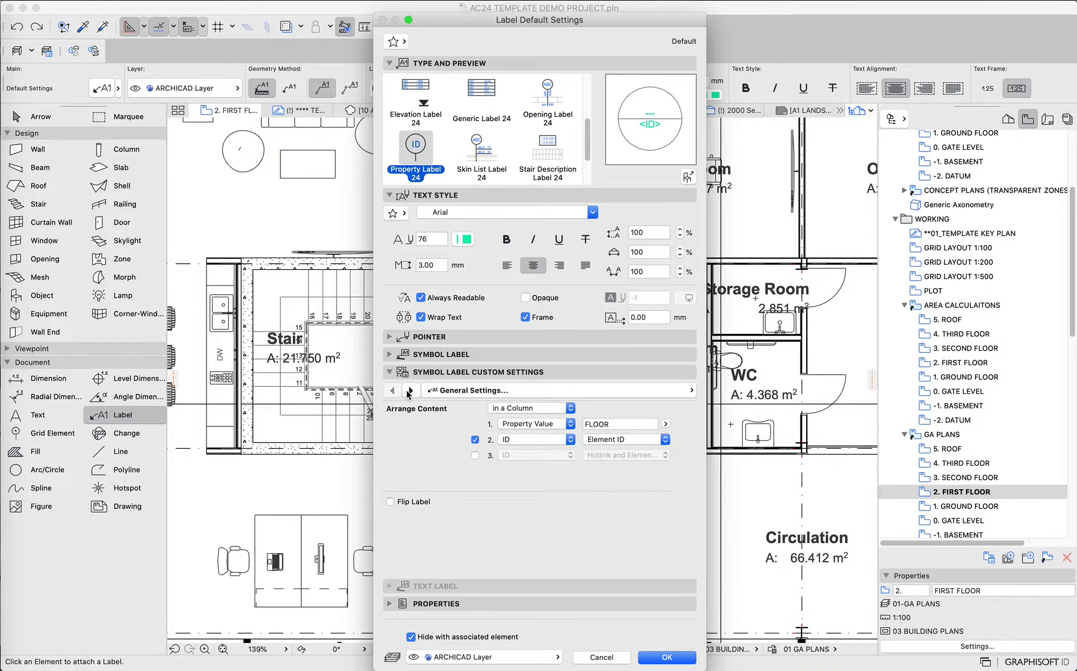
click(410, 390)
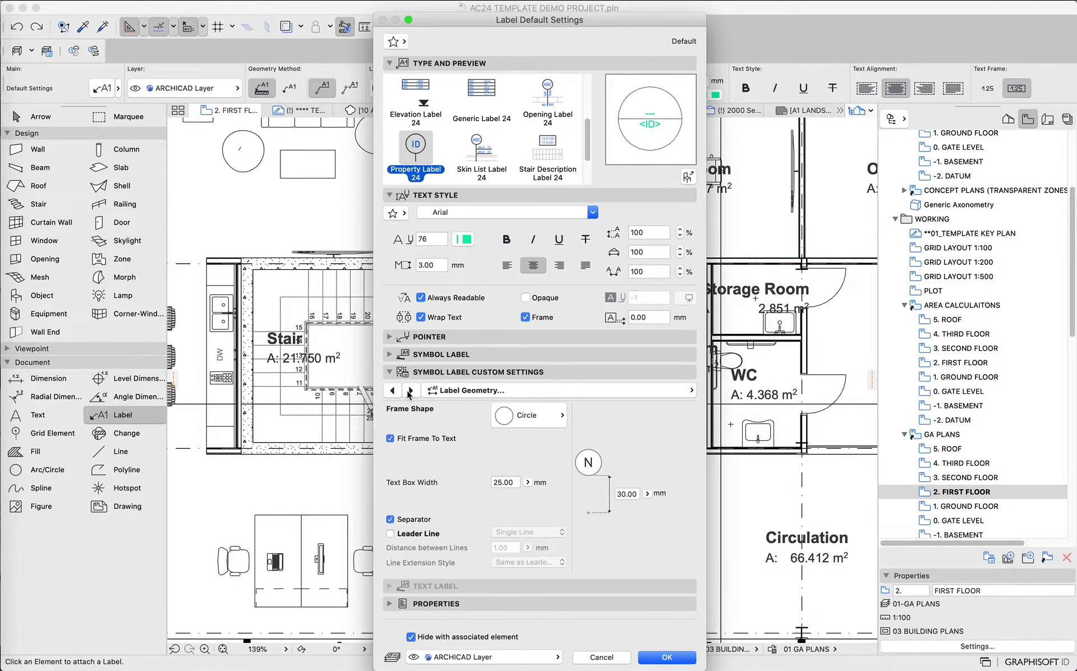
click(505, 483)
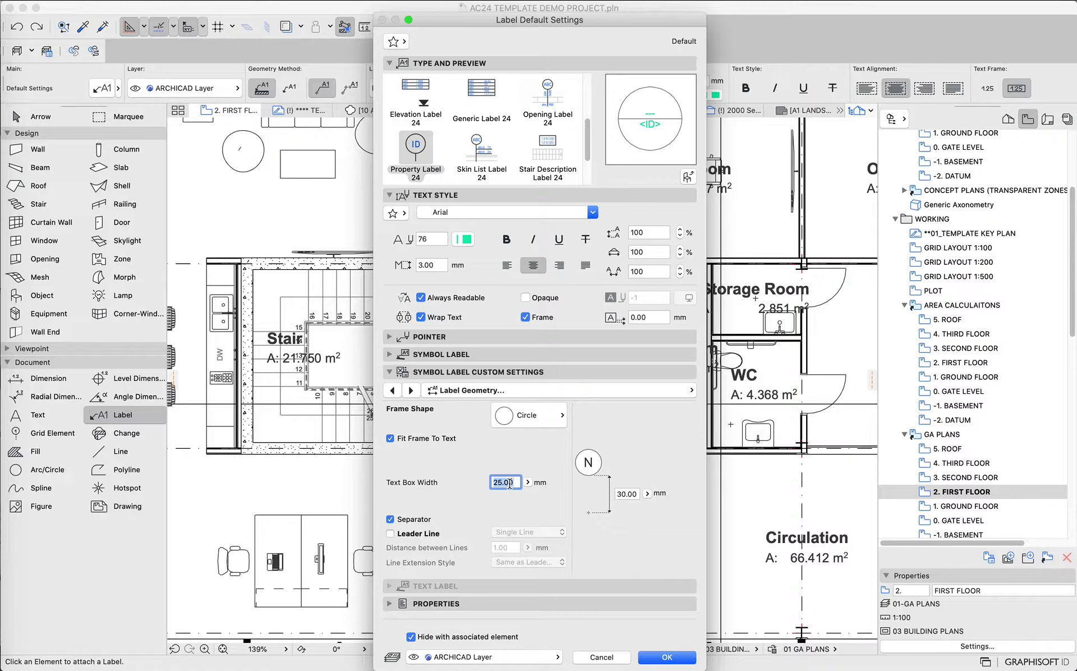
text(10)
key(Return)
click(622, 495)
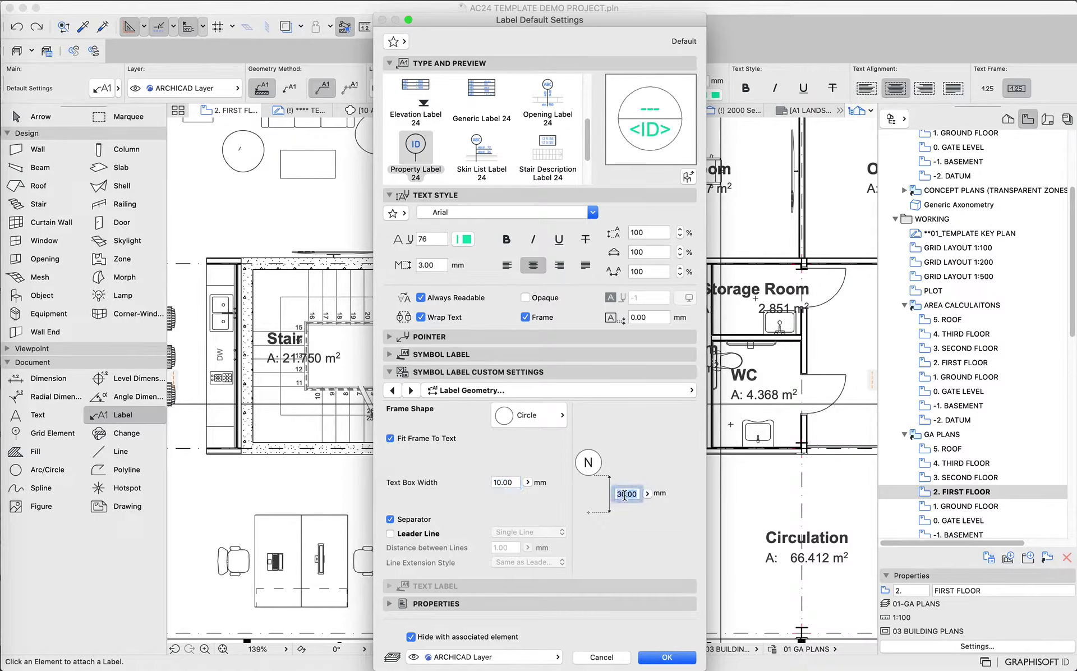
text(0.01)
key(Return)
click(673, 660)
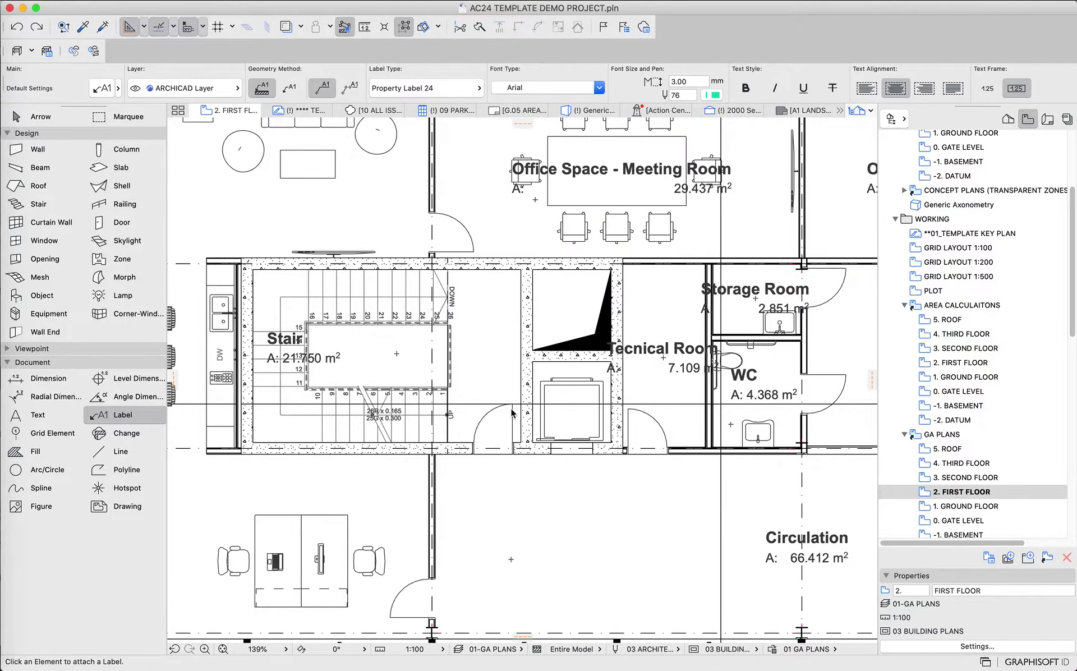
Step: Place the circular property label on the stair room's door and select the label
scroll(513, 410, up, 3)
scroll(513, 405, up, 1)
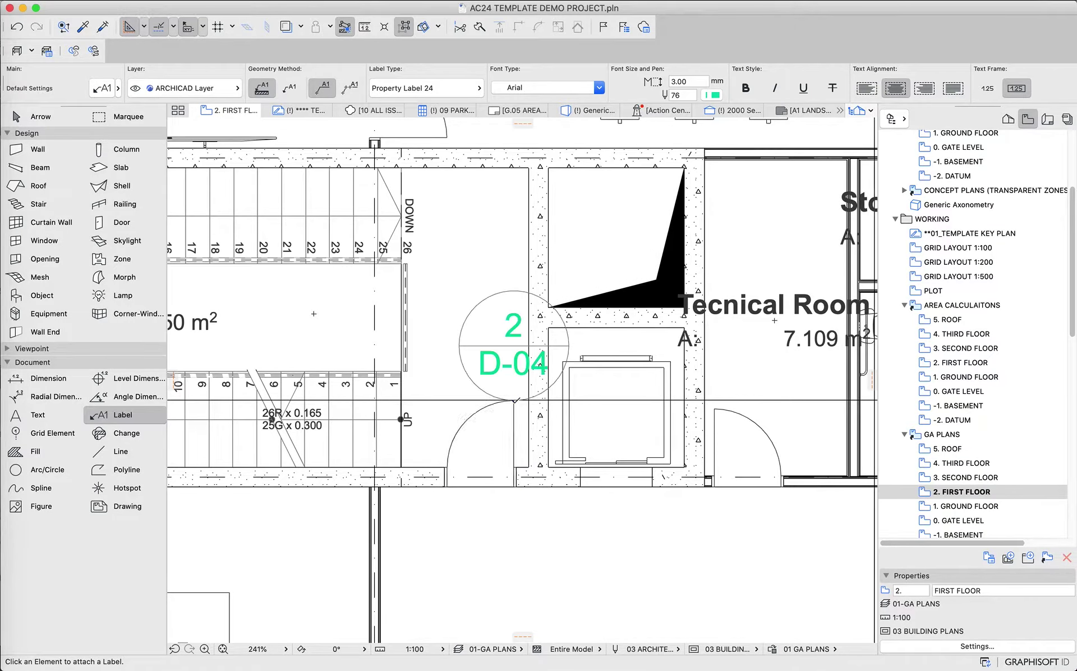
click(515, 407)
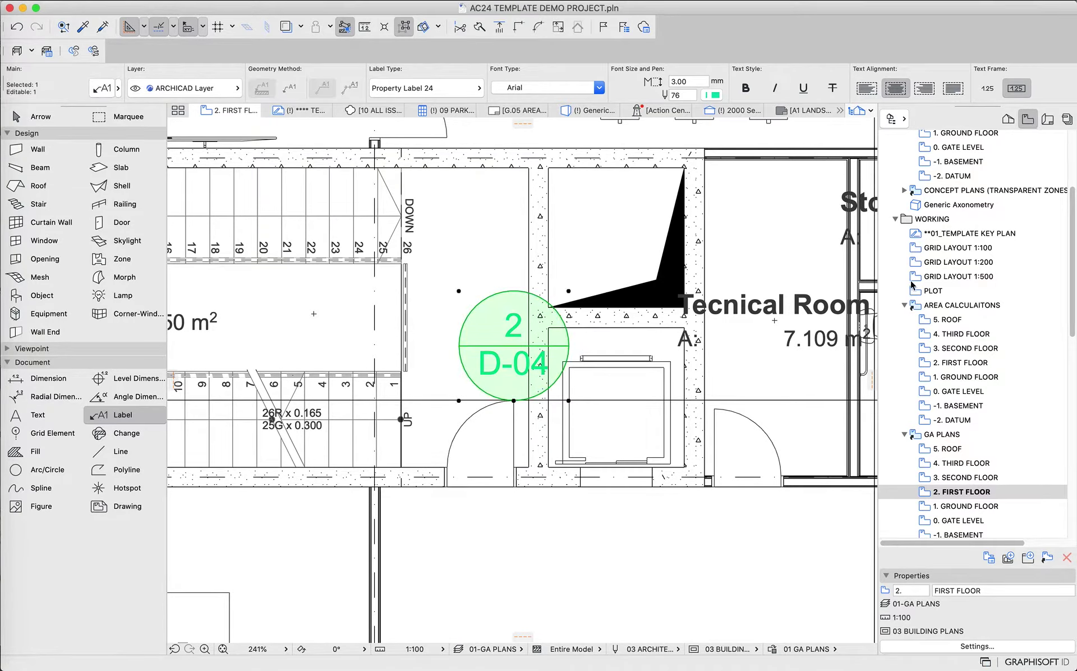
Step: Deselect the label and open the ground floor view of the GA plans
key(Escape)
scroll(1043, 235, down, 3)
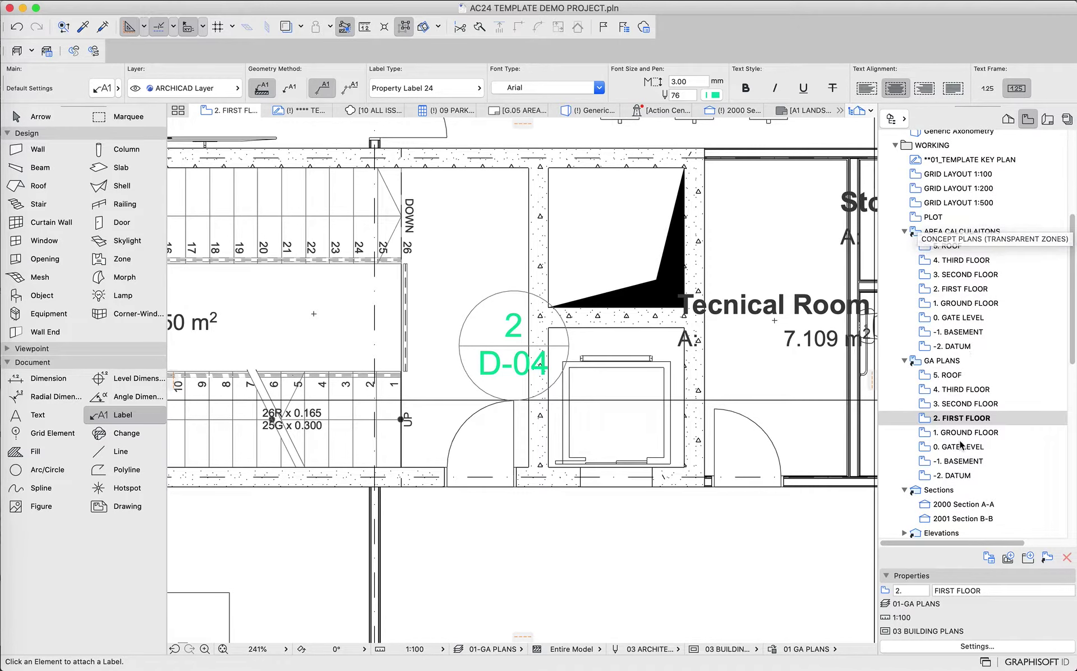
click(961, 437)
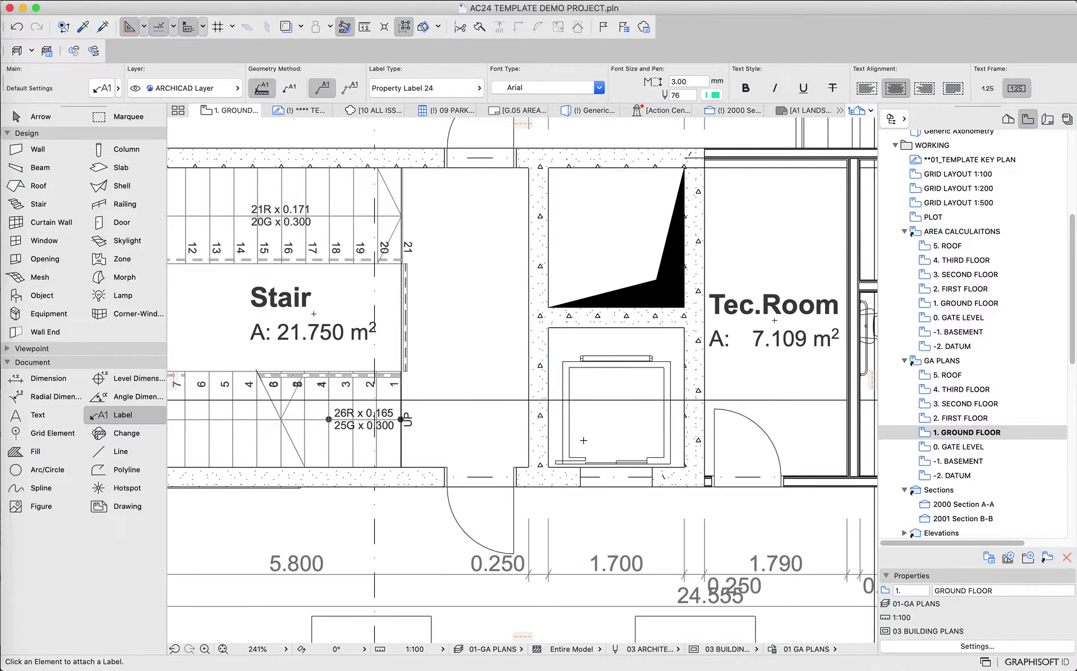
Step: Try placing the circular label at the stair room's lower door on the ground floor and undo the placement
scroll(482, 526, up, 2)
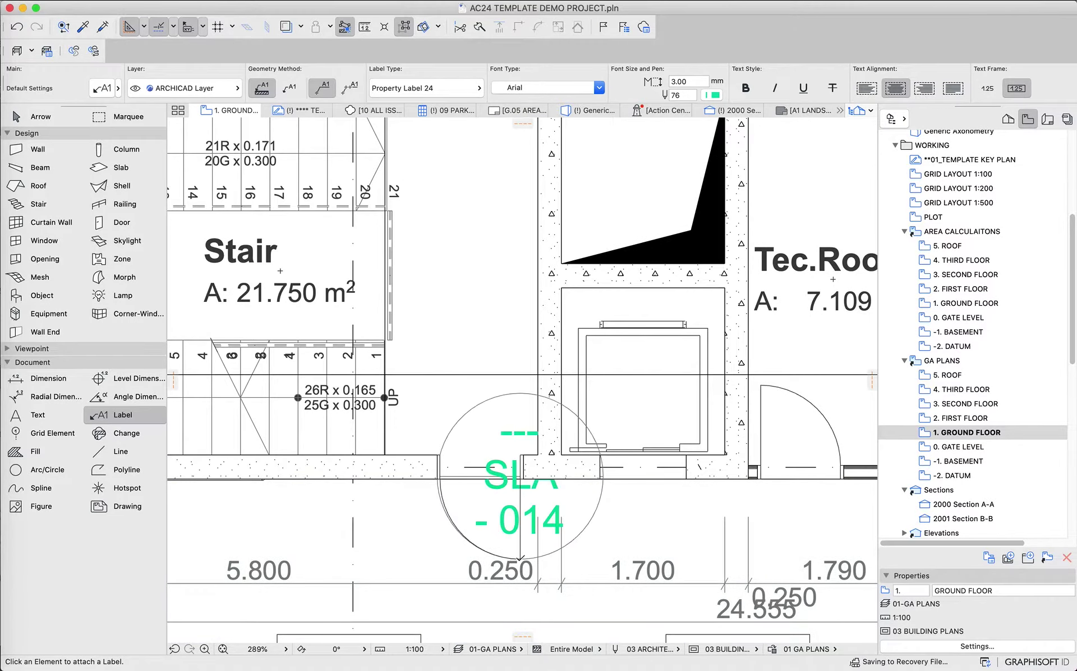
scroll(520, 557, down, 5)
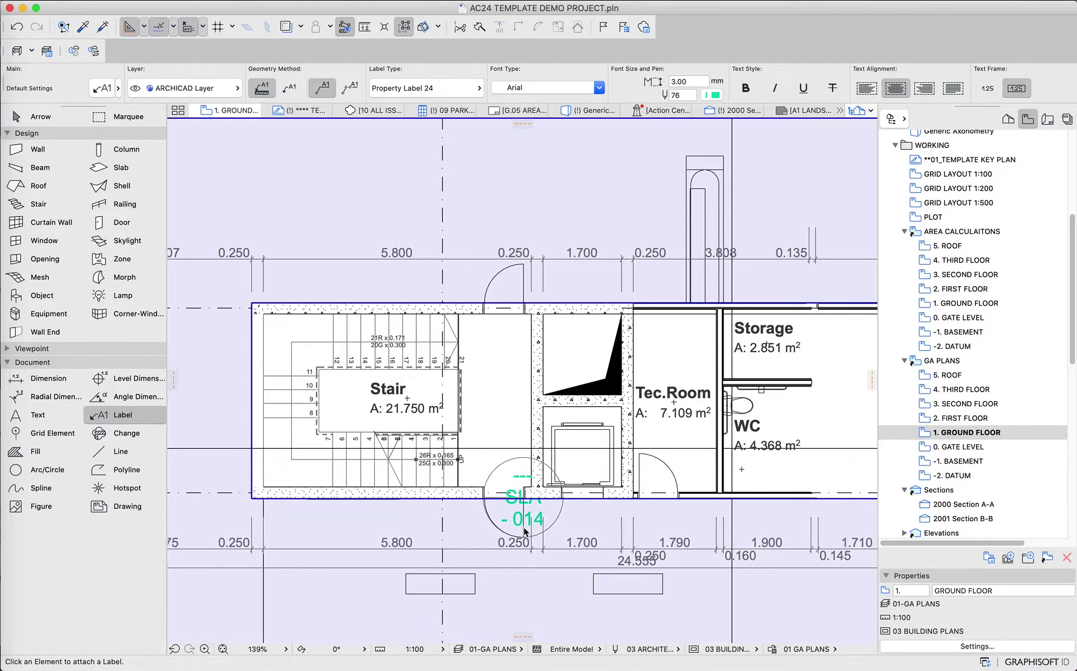
key(super+z)
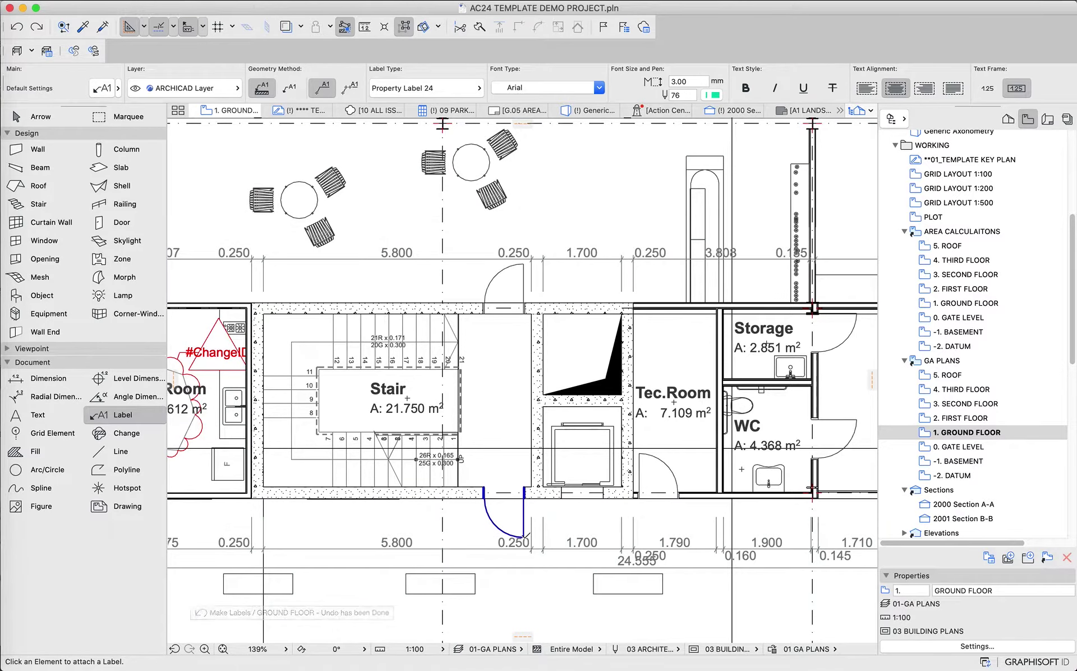
Step: Place the circular property label on the stair room's lower door and on the Tec.Room door
scroll(527, 497, up, 4)
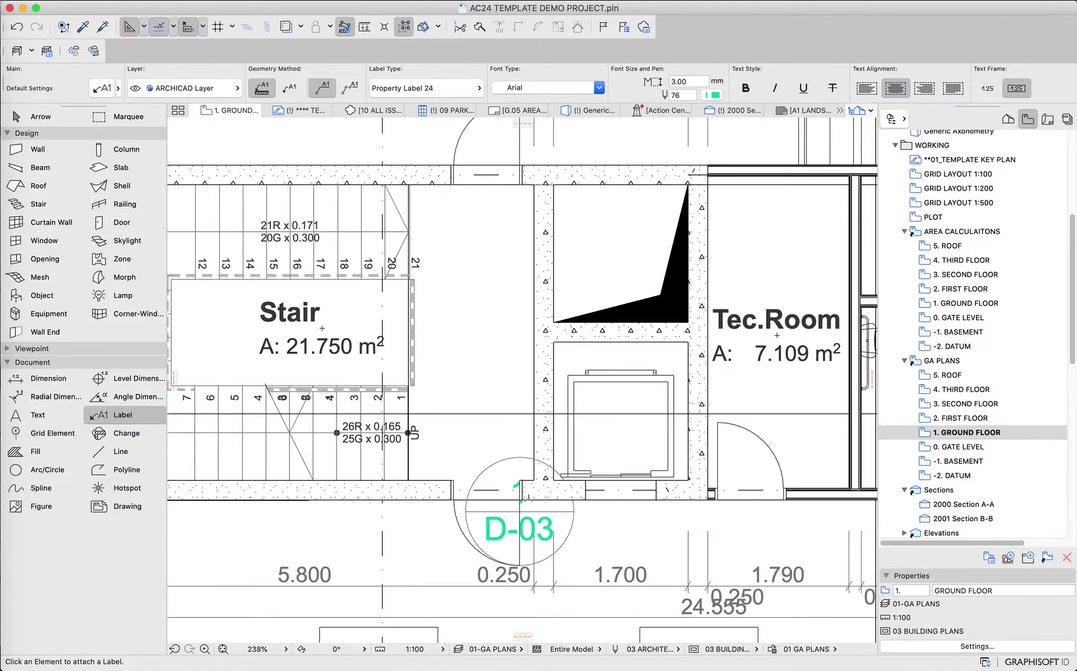
scroll(836, 439, up, 1)
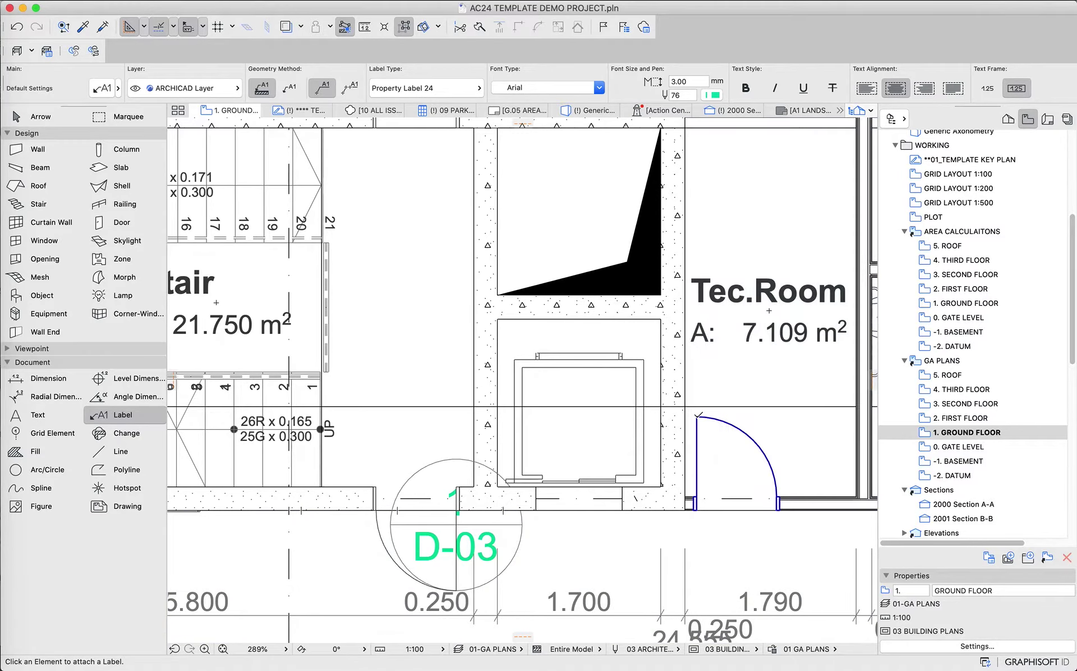
scroll(706, 326, down, 1)
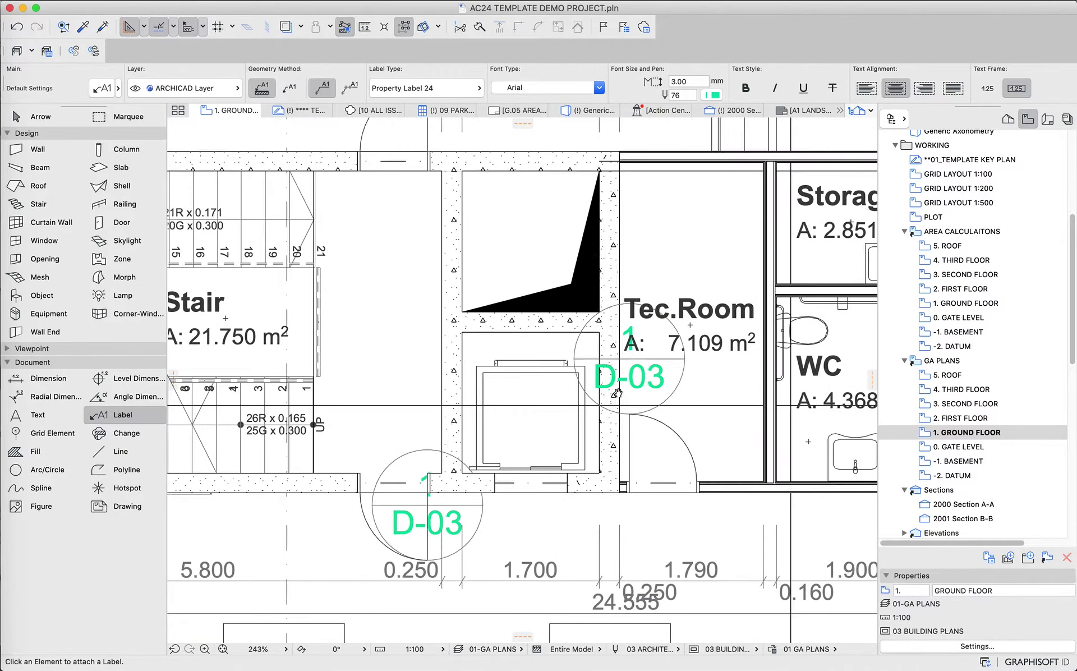
scroll(705, 327, right, 3)
scroll(705, 326, down, 1)
scroll(673, 337, right, 5)
scroll(673, 337, up, 2)
scroll(622, 355, right, 2)
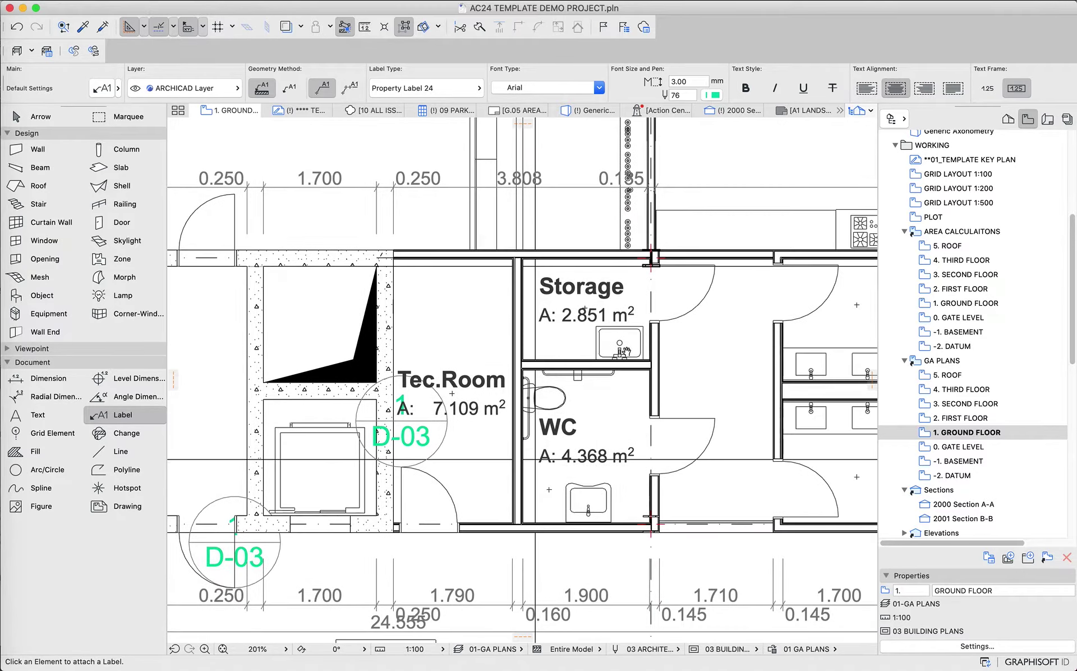
scroll(623, 355, down, 1)
scroll(623, 355, left, 5)
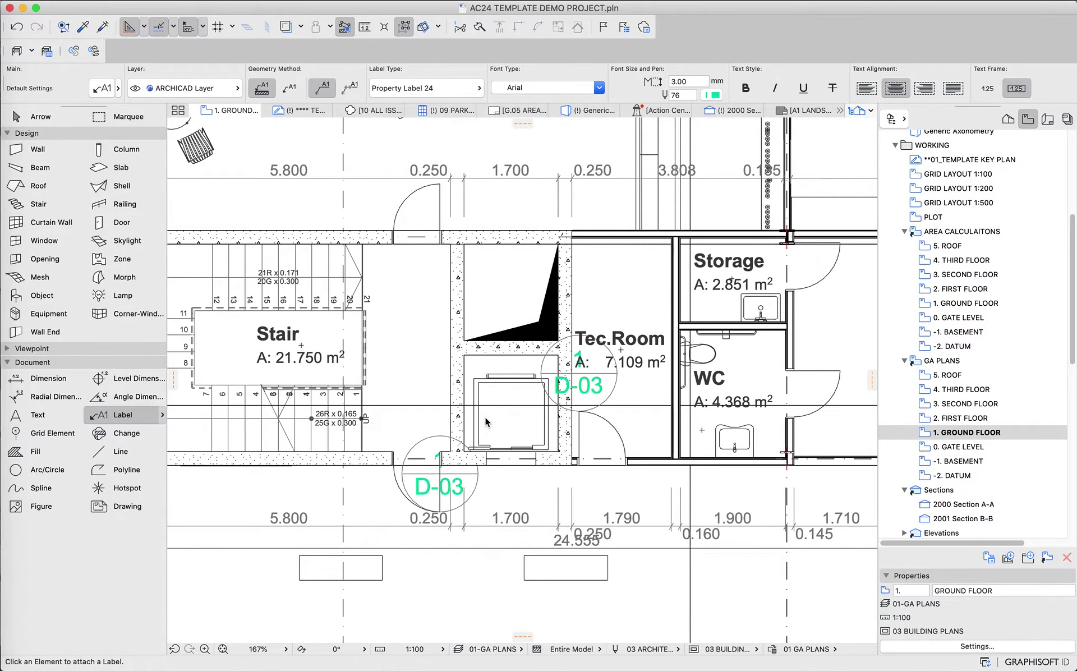
Step: Try setting the default label's offset distance to -3 mm and 0 mm, and check its other custom settings pages
key(super+t)
drag(632, 493, 617, 494)
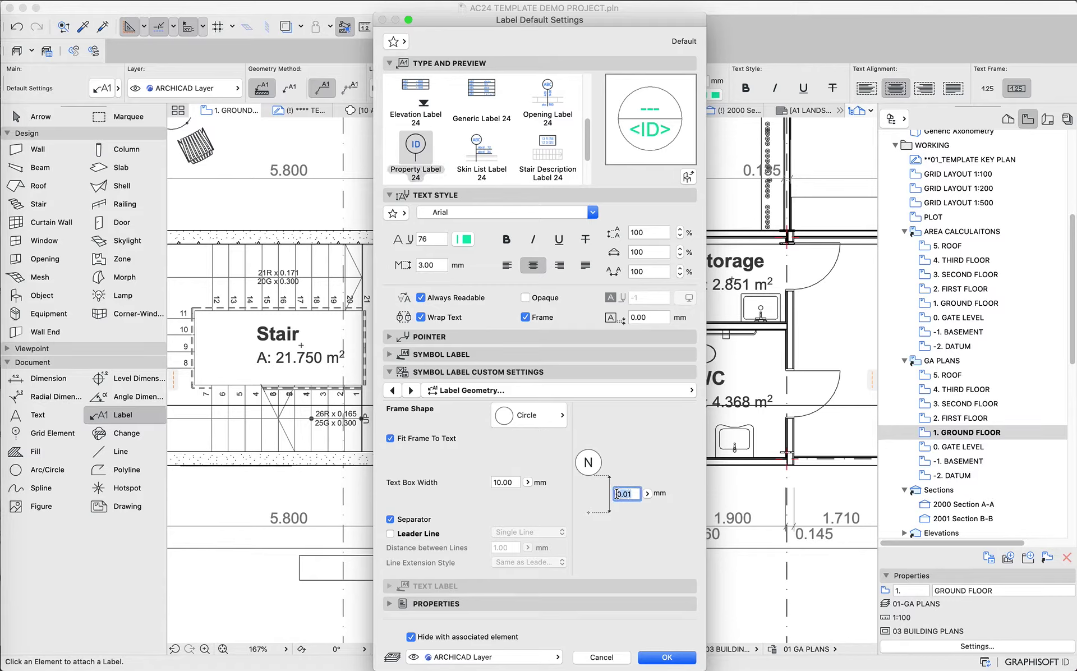
text(-3)
key(Return)
click(648, 494)
click(629, 495)
text(0)
key(Return)
click(412, 390)
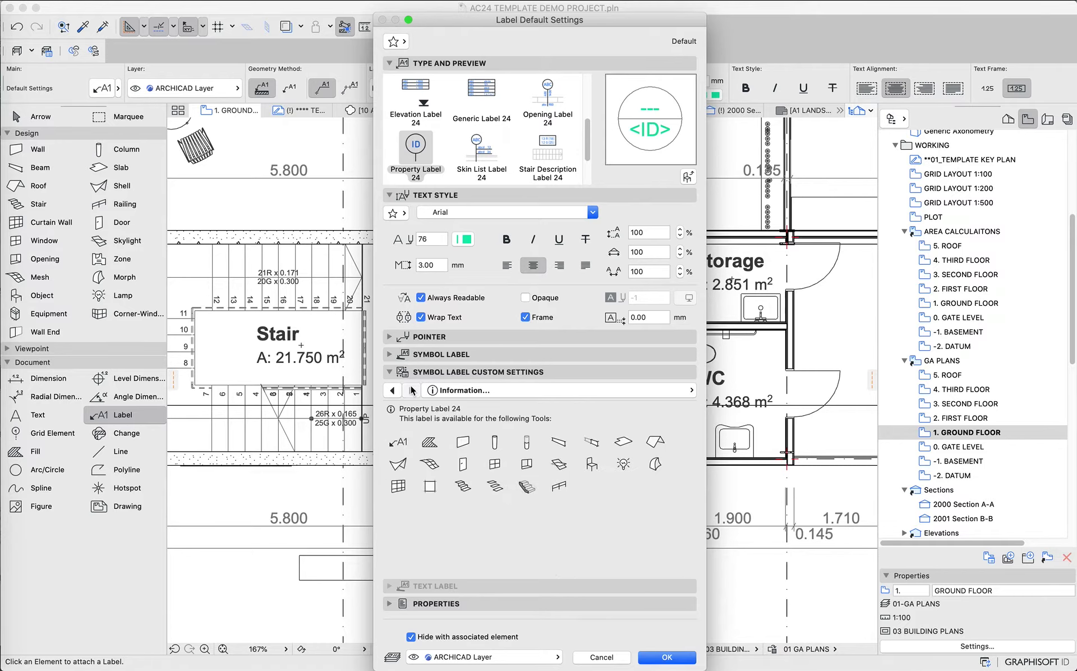
click(398, 392)
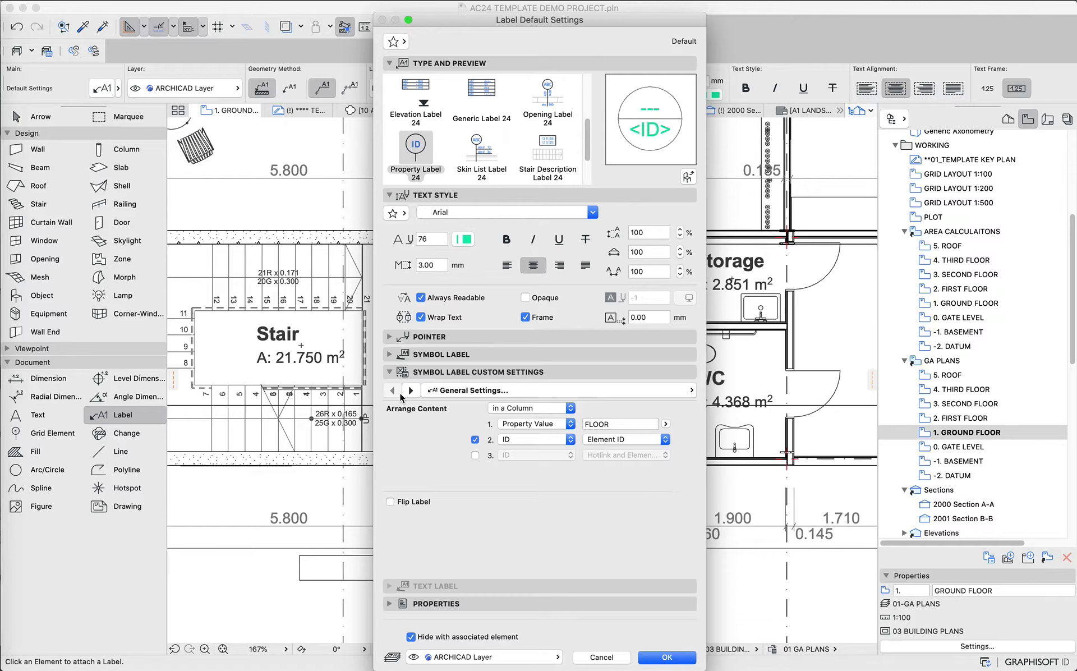
click(411, 390)
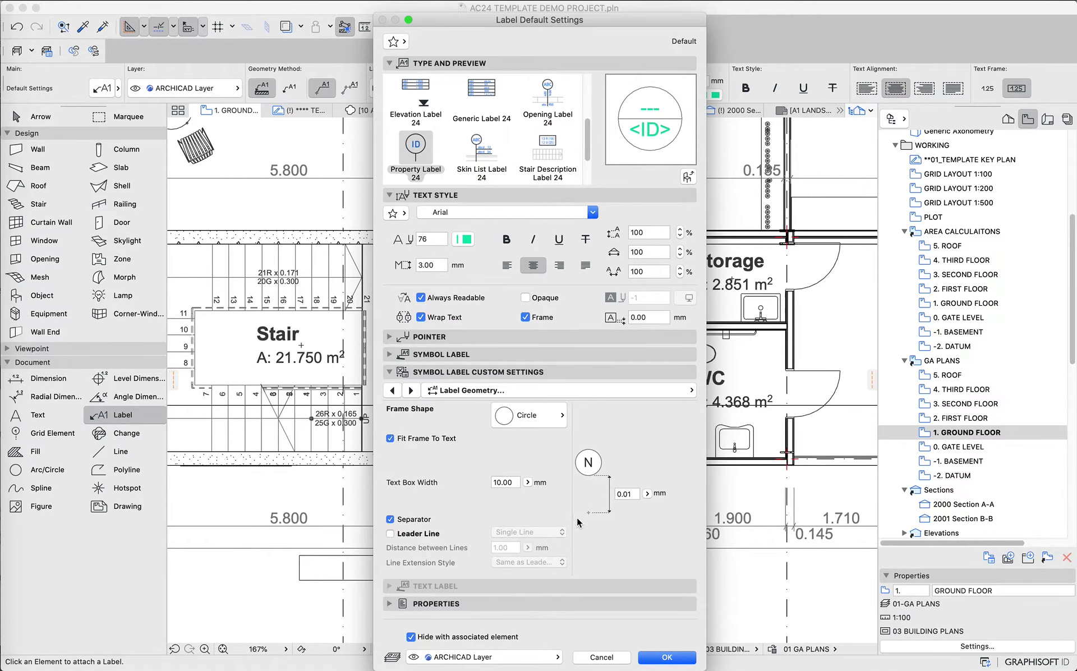
click(667, 658)
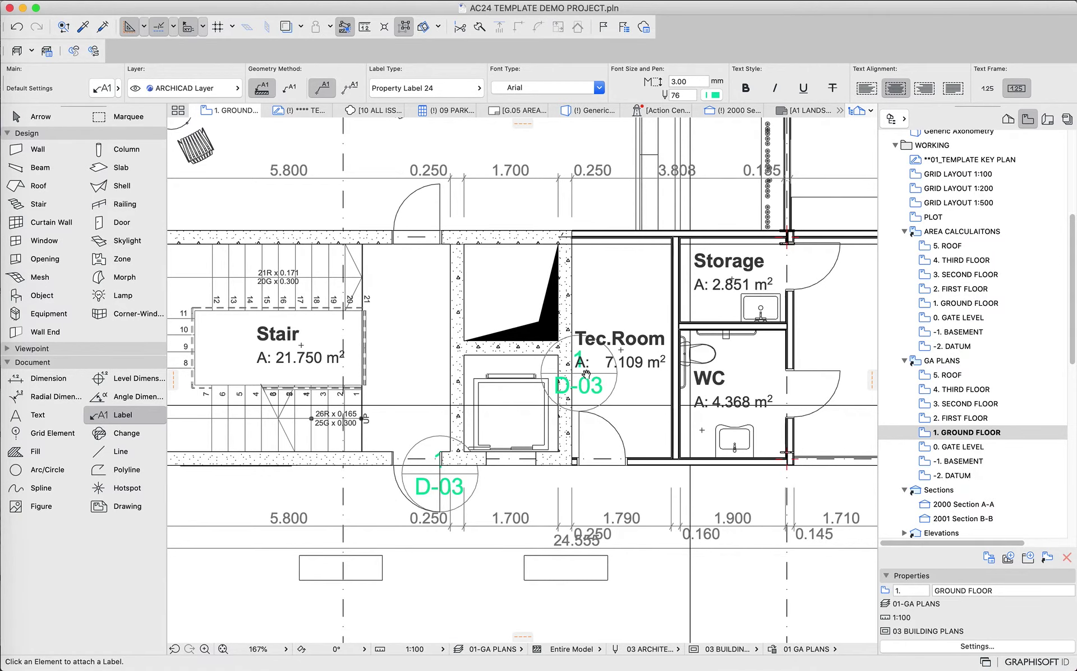
Step: Select all doors on the ground floor plan and label them in one go with Label Selected Elements
scroll(586, 375, right, 5)
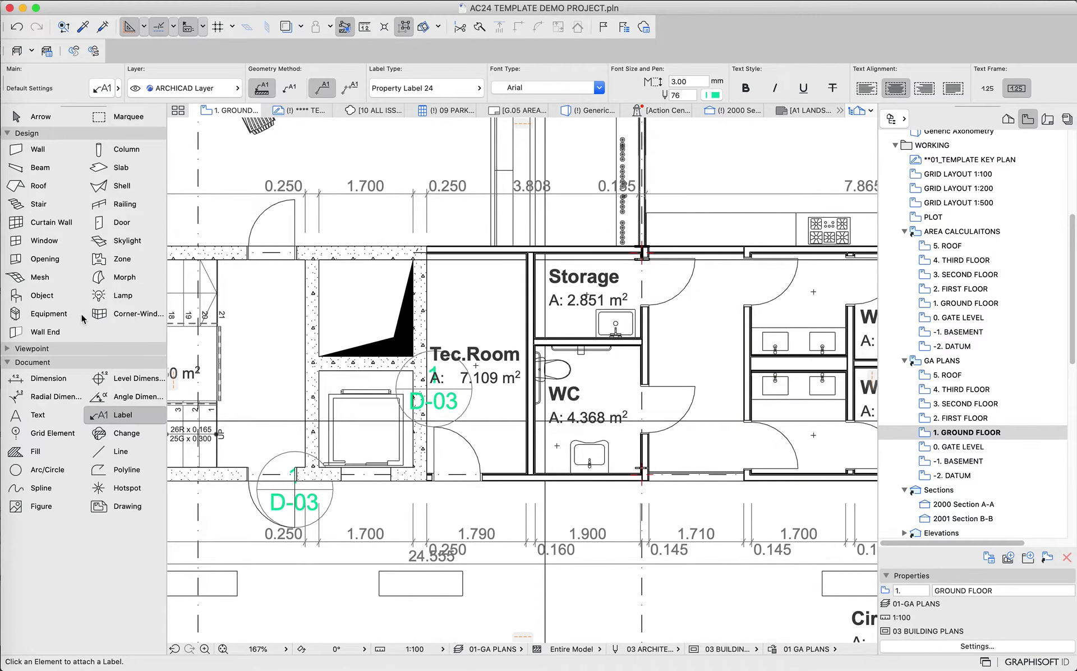
click(123, 222)
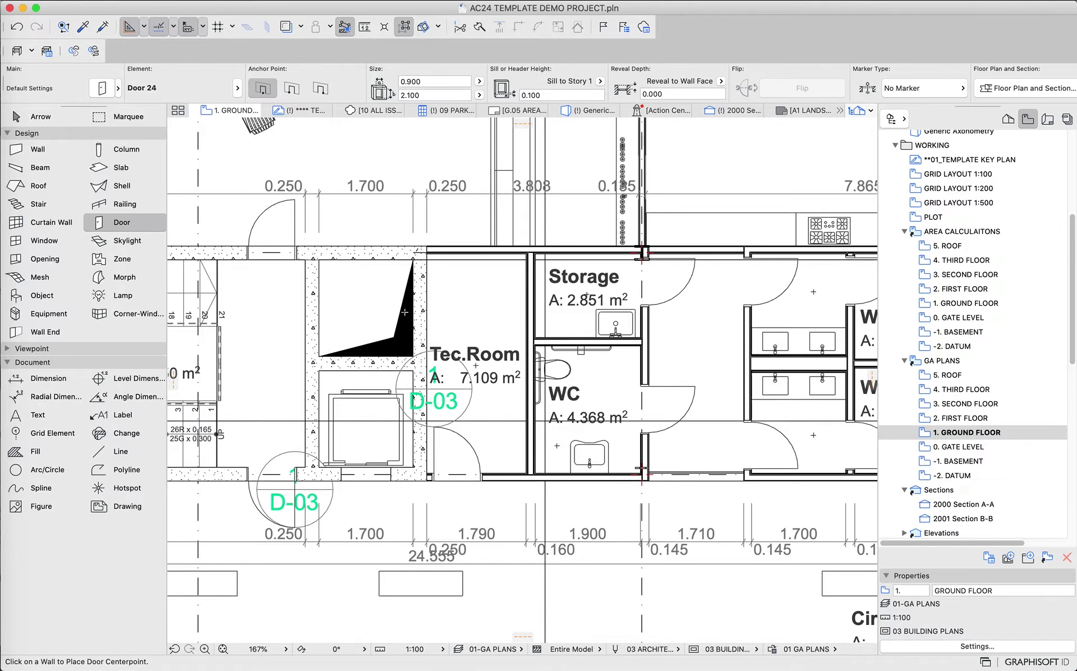
key(super+a)
scroll(526, 341, down, 5)
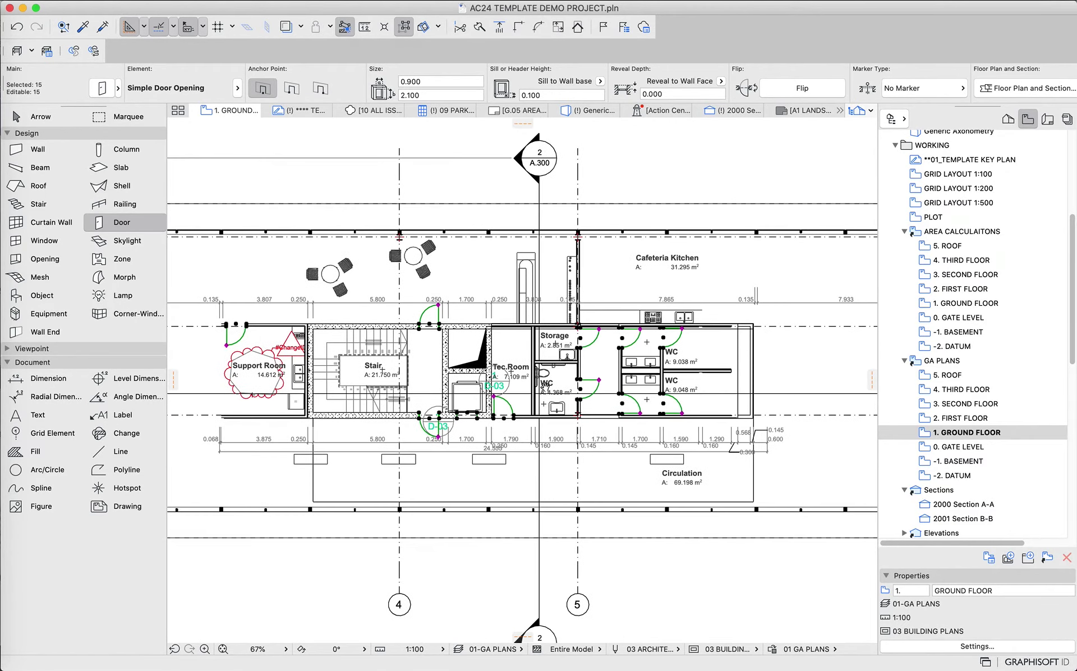
scroll(492, 328, up, 5)
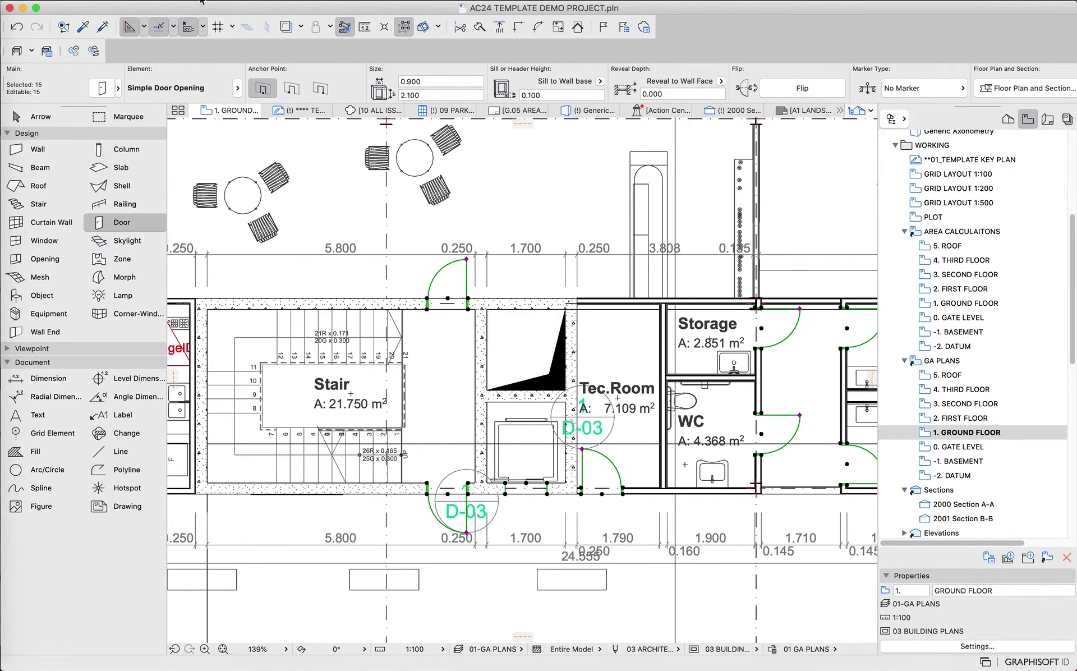
click(162, 1)
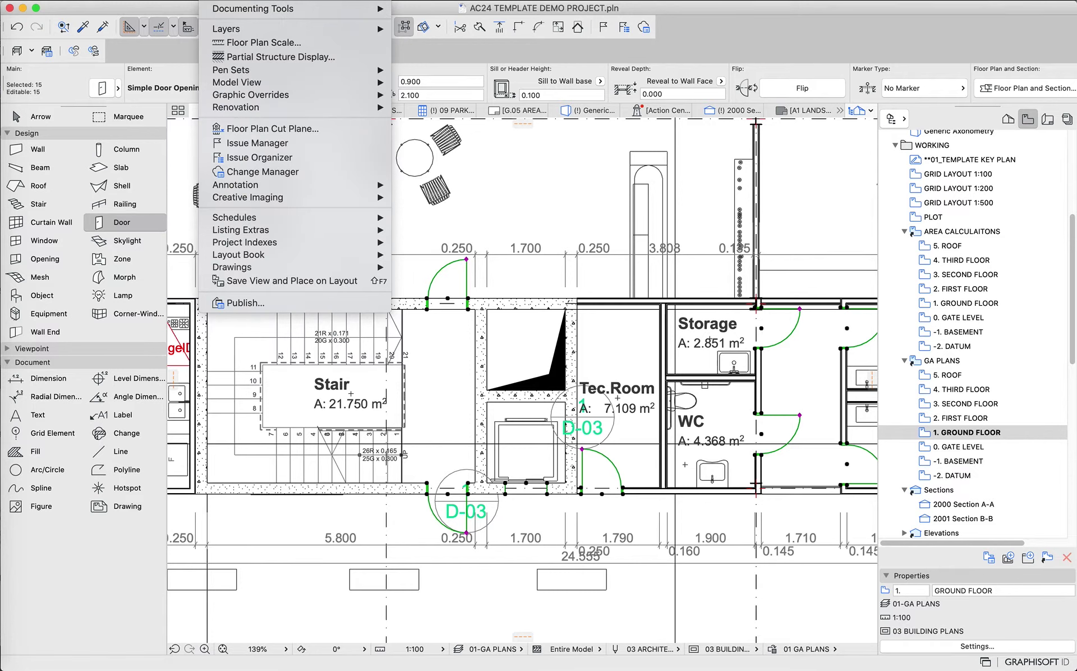
mouse_move(279, 189)
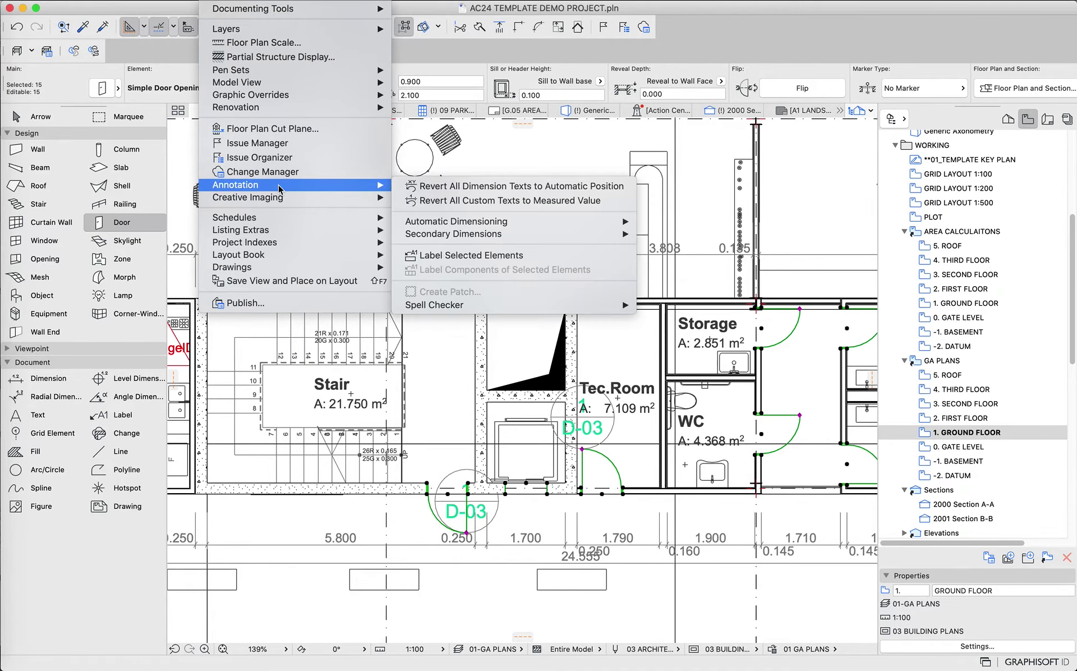
click(460, 255)
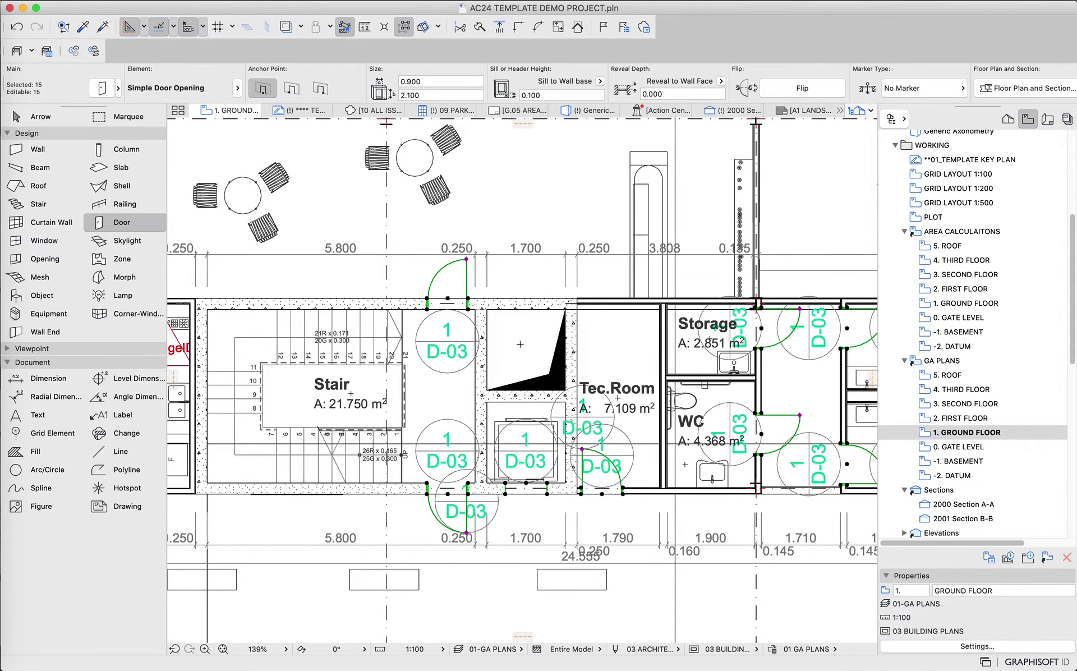
scroll(520, 344, right, 10)
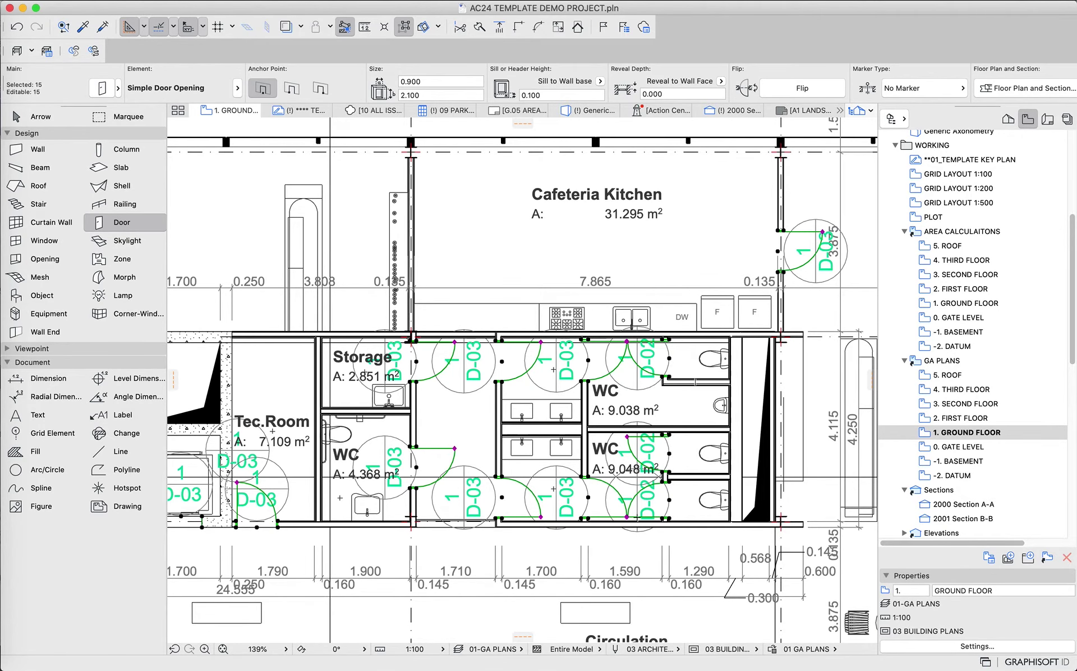
scroll(631, 411, down, 5)
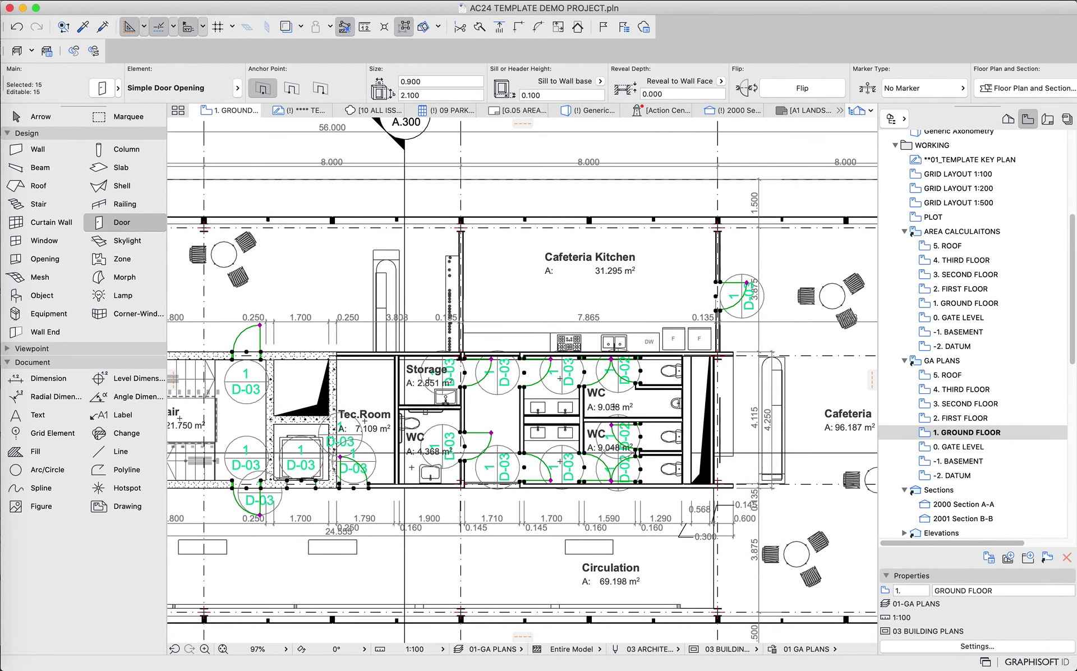